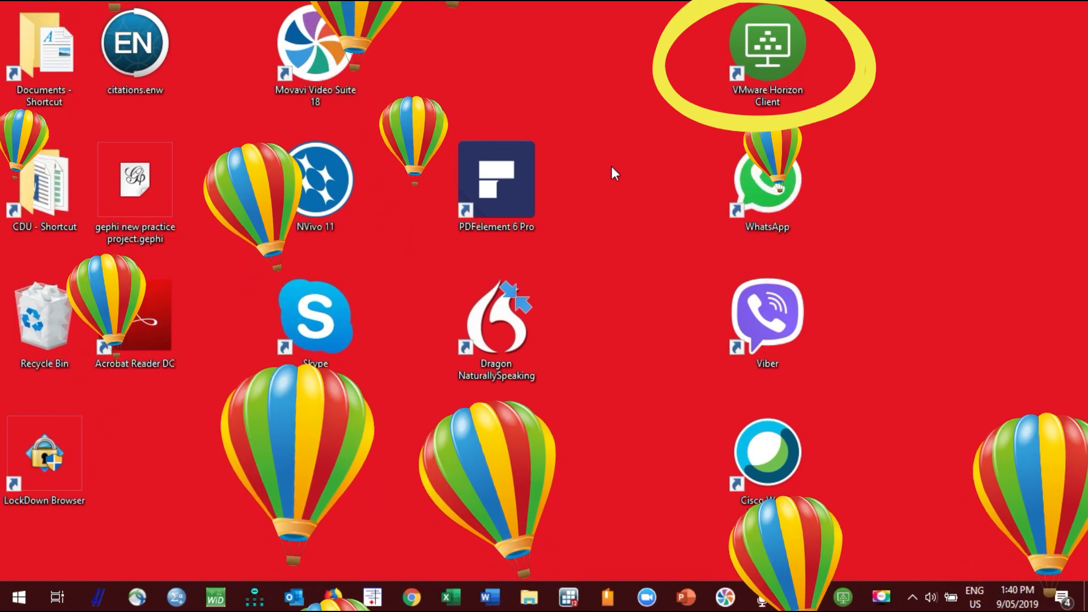
Log in to the desktop.cdu.edu.au server with the account password and launch Business Desktop
click(761, 55)
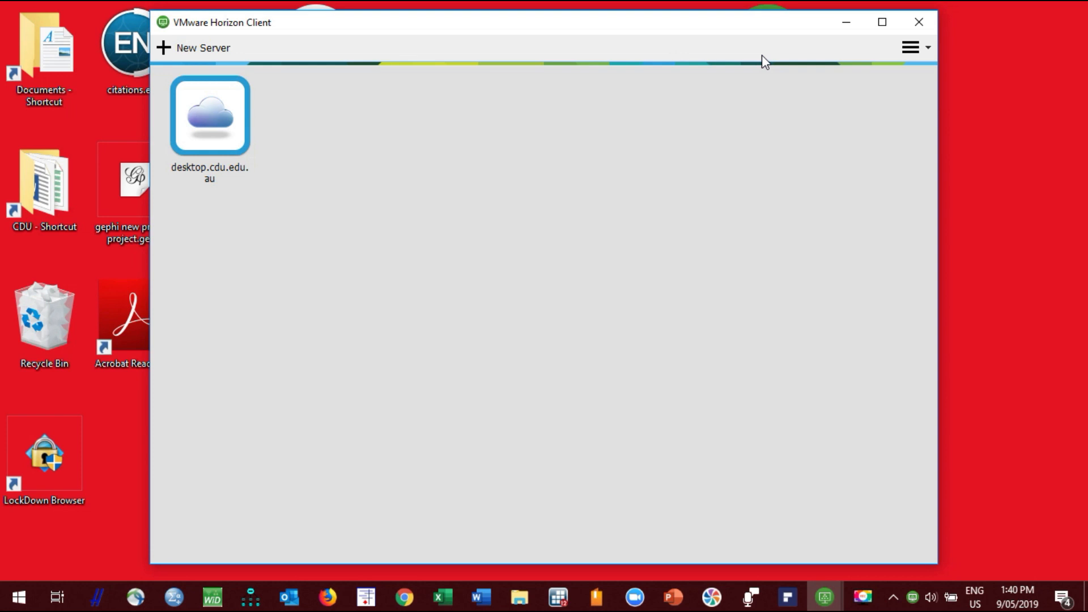
double_click(209, 130)
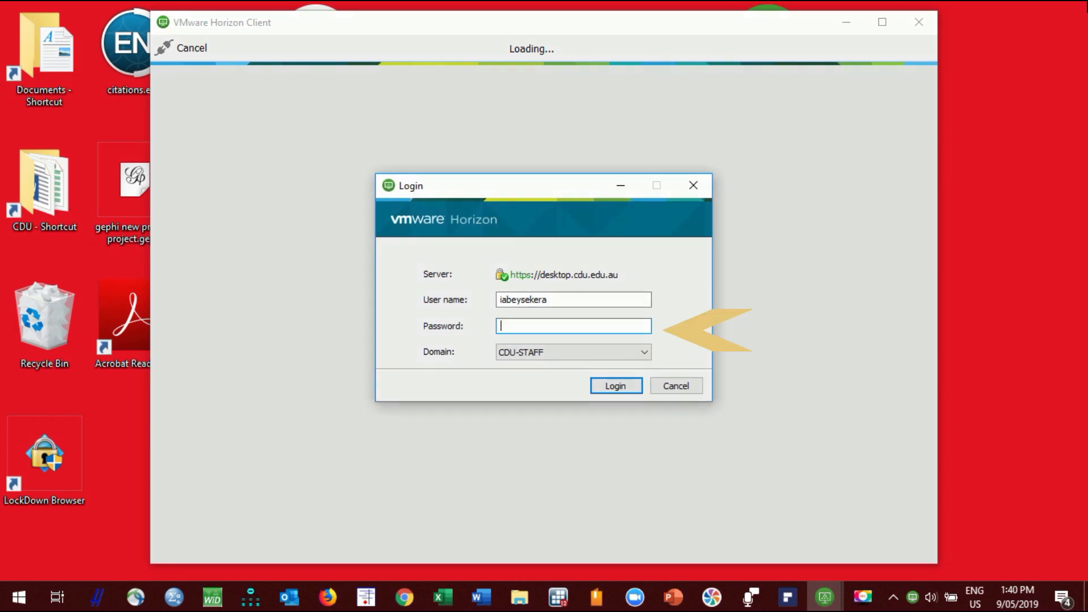
text(••••••••••)
click(601, 389)
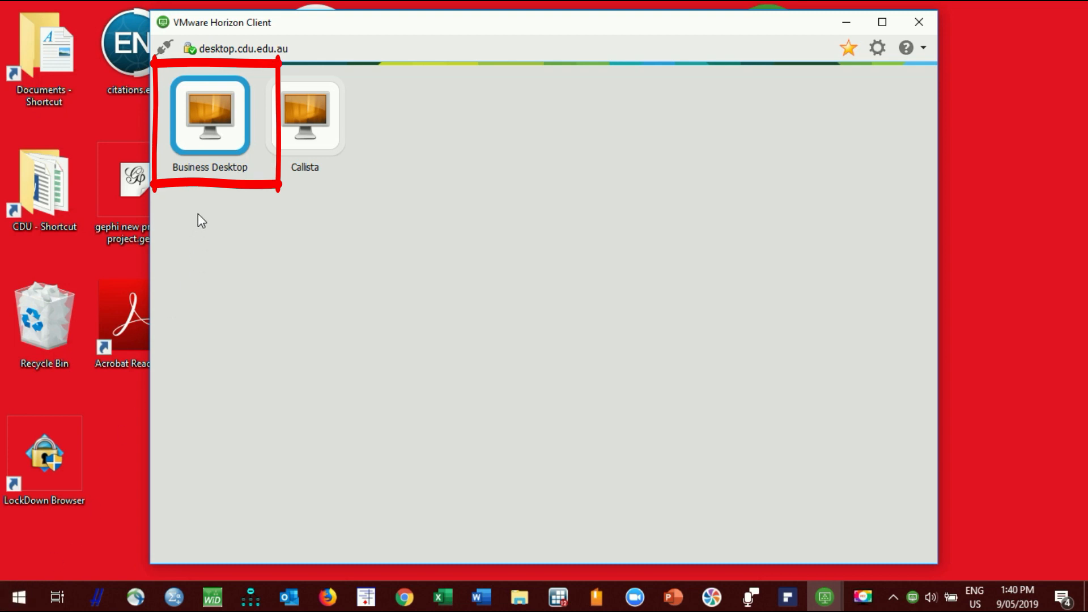
double_click(207, 136)
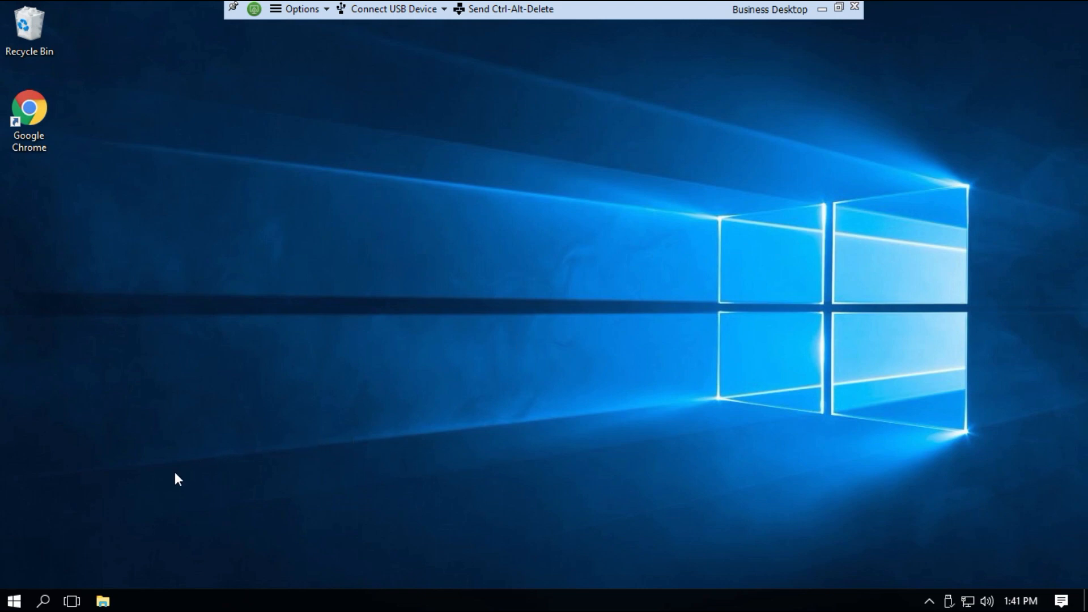
Scroll the Start menu app list to M and expand the MYOB AccountRight Plus v19 folder
click(14, 602)
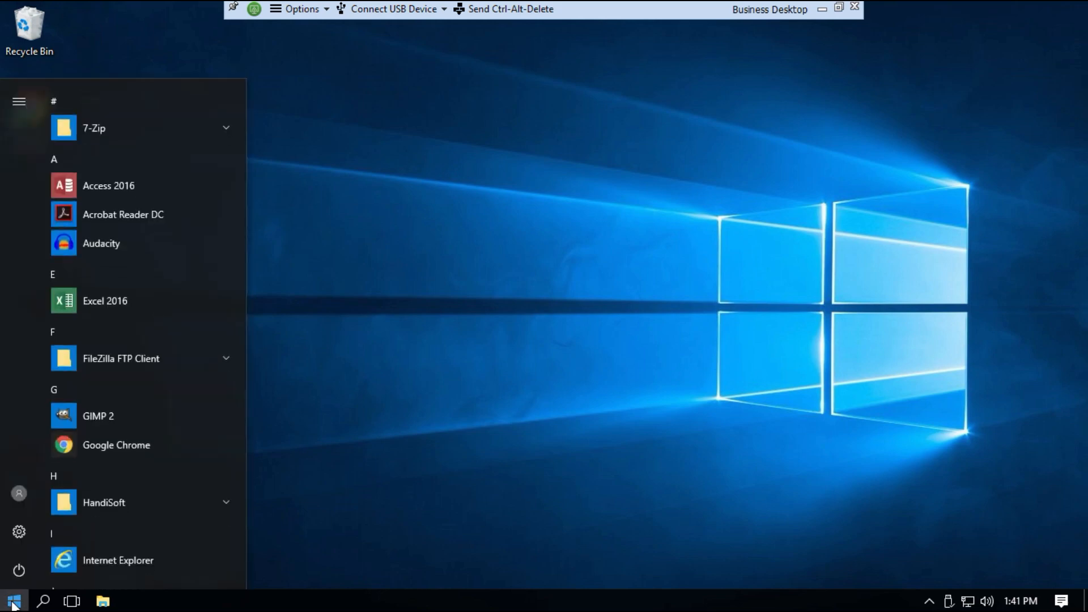
click(247, 473)
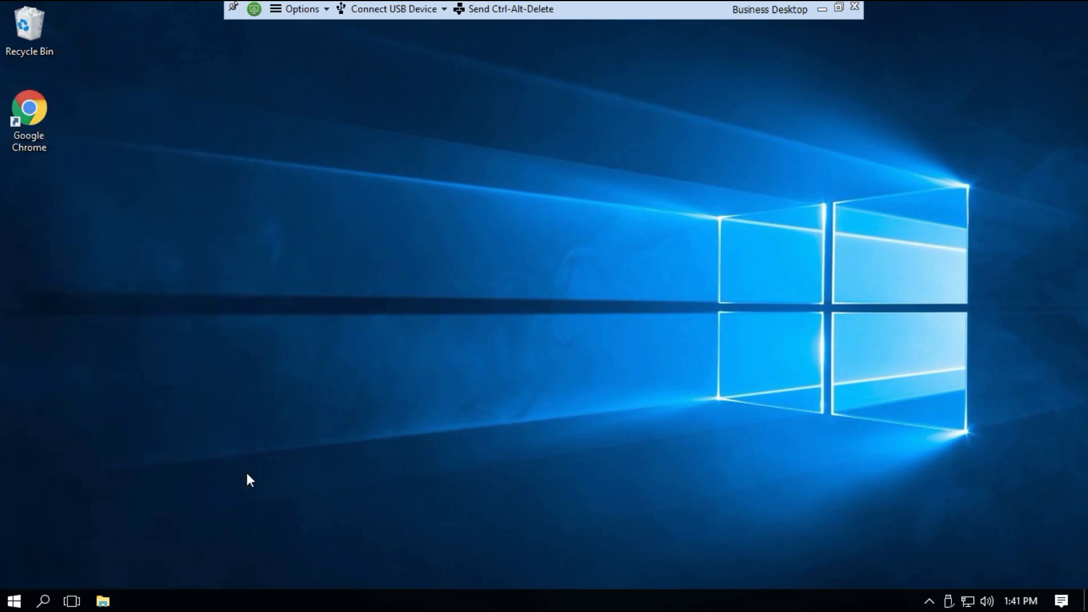
click(15, 602)
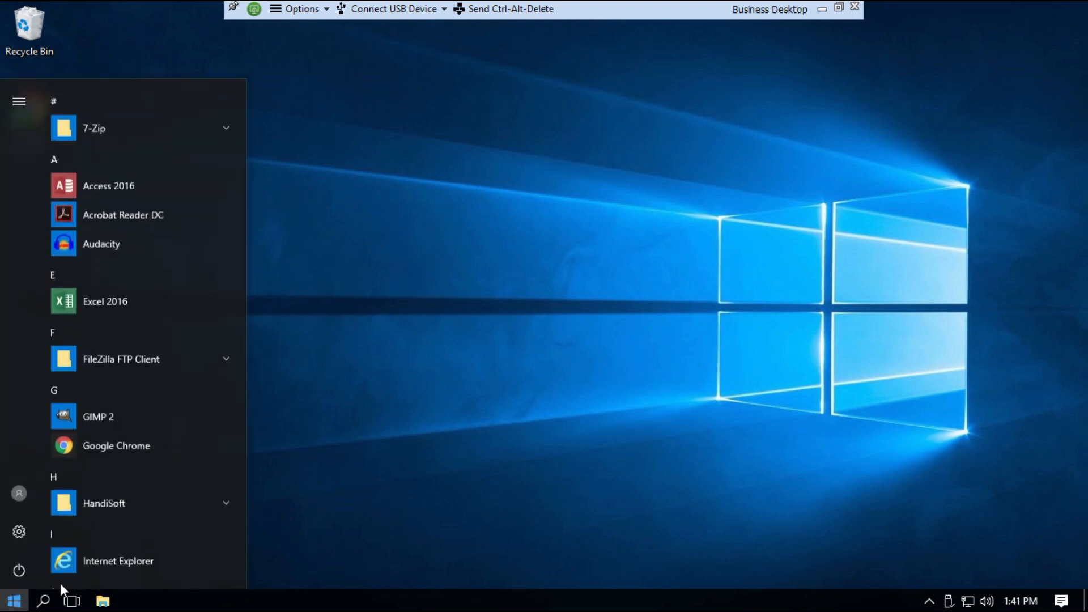
click(241, 503)
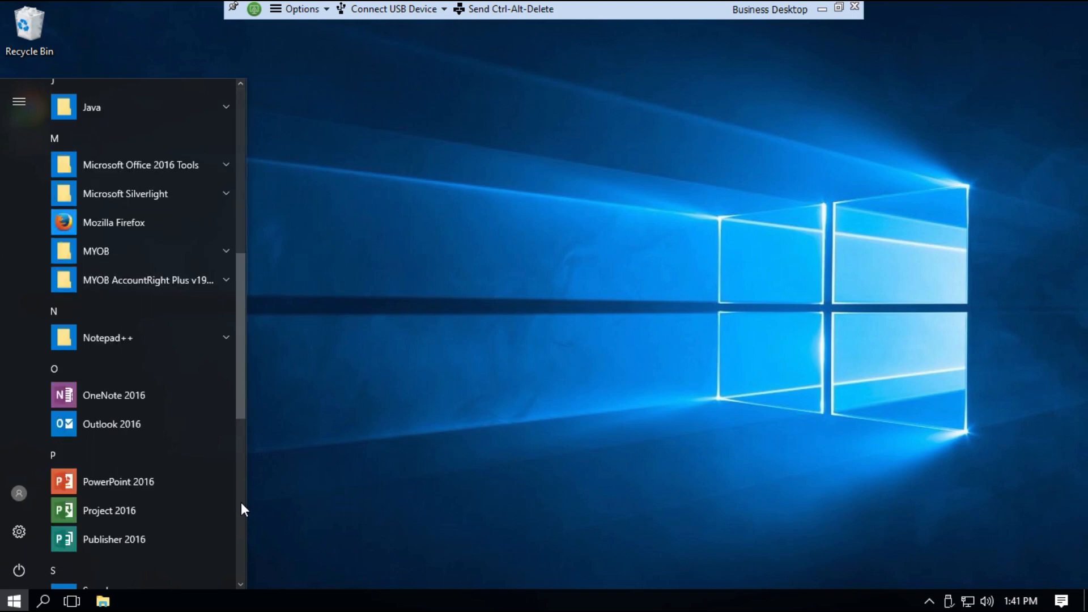
click(241, 504)
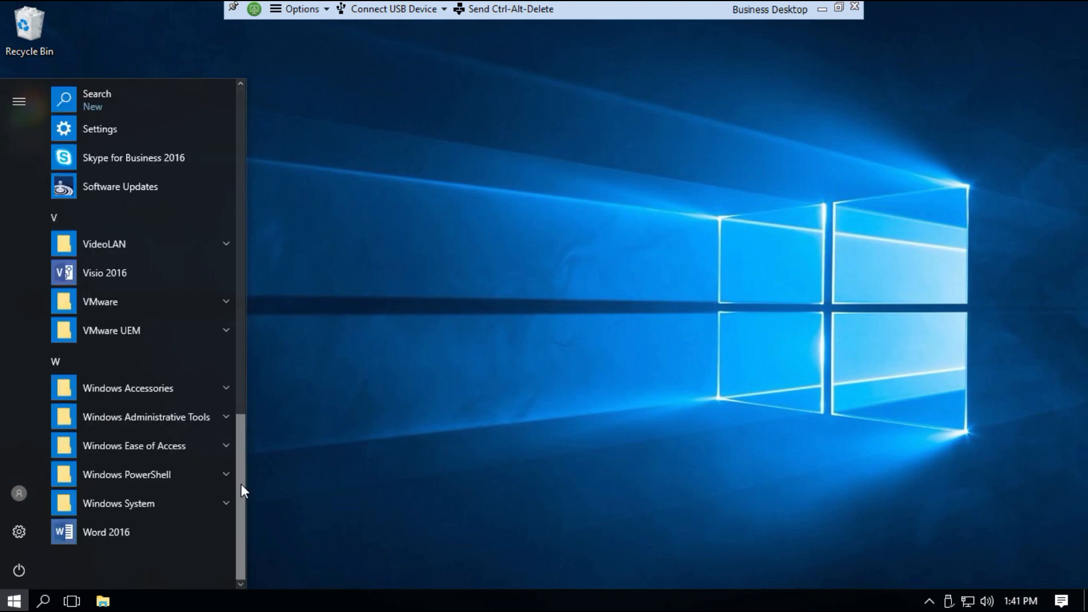
drag(237, 482, 240, 337)
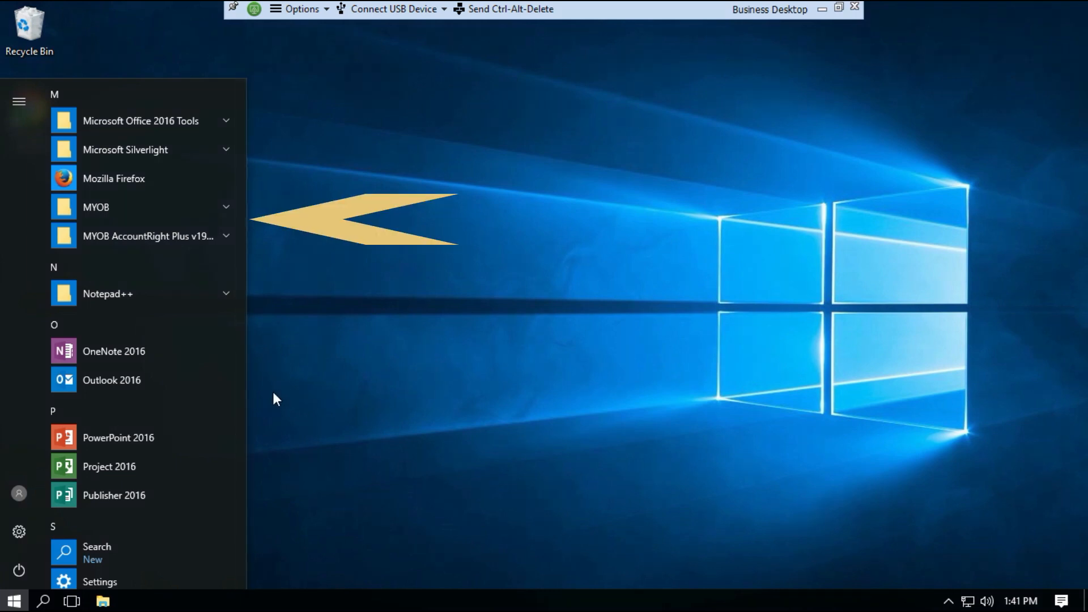
click(227, 237)
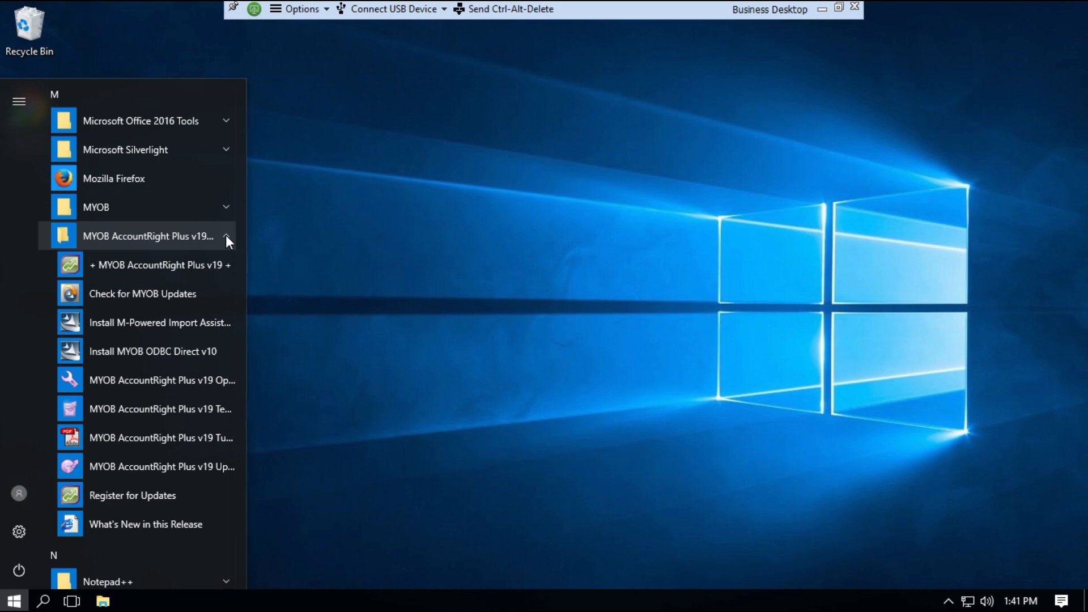
Launch MYOB AccountRight Plus v19 and choose Create on the Welcome dialog
click(165, 267)
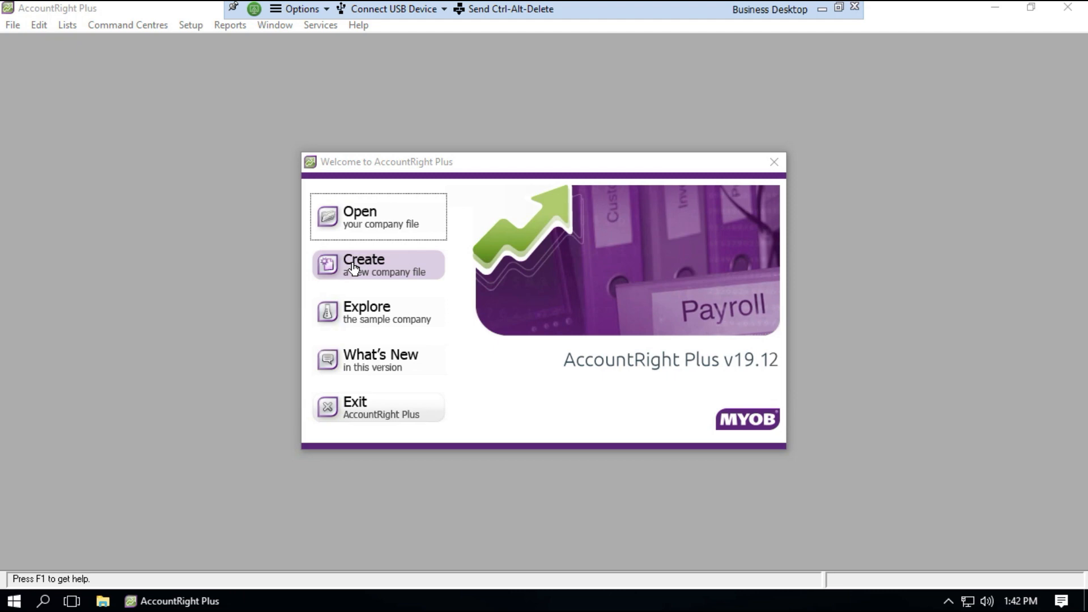
click(353, 267)
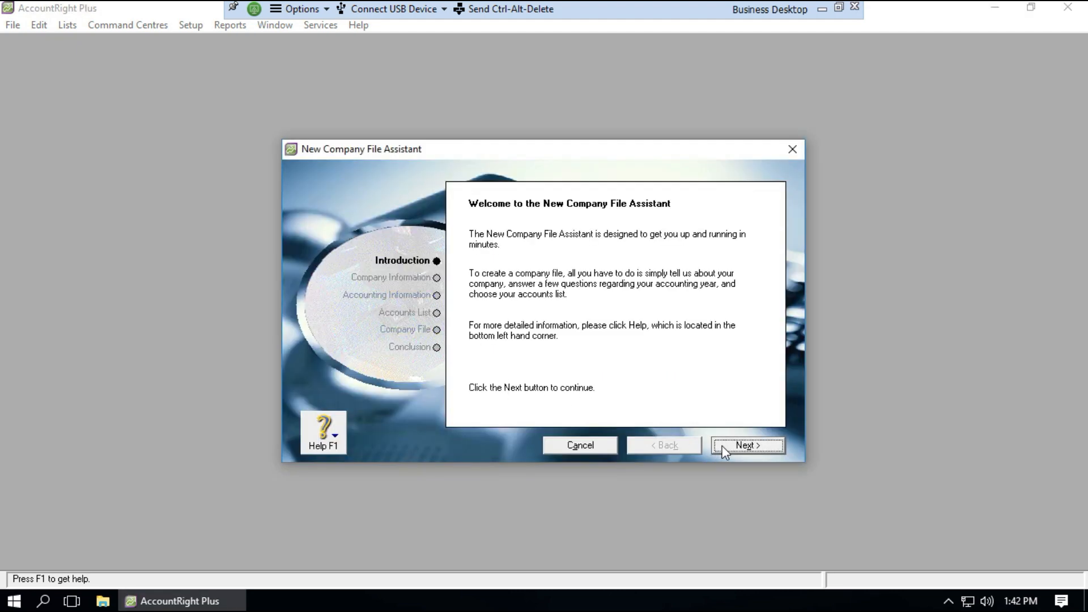
Name the company 'abc', keeping the default accounting year and a provided accounts list
click(753, 446)
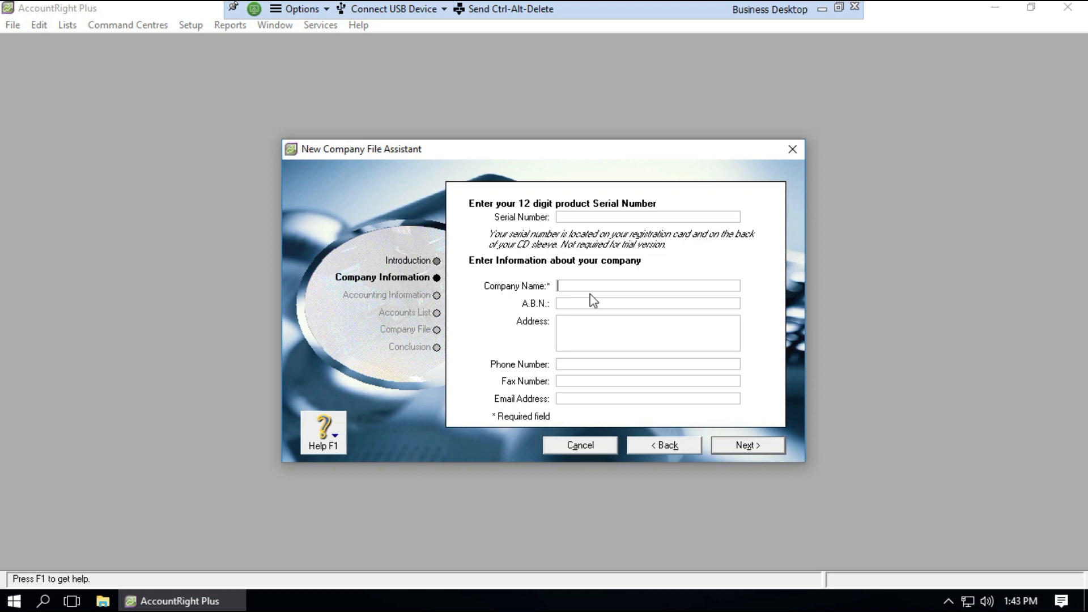
text(abc)
click(739, 446)
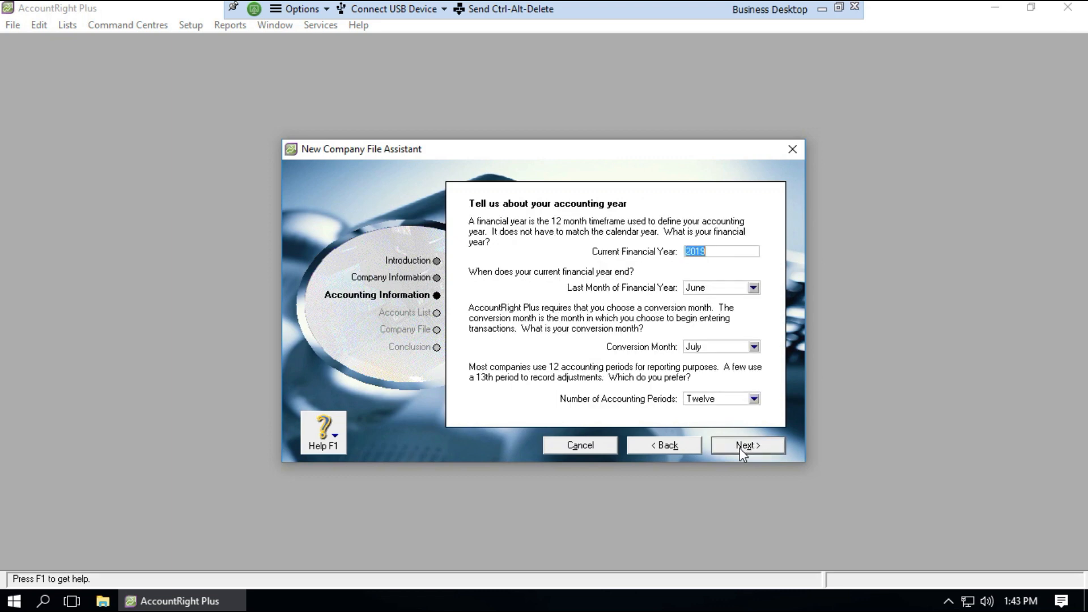
click(740, 447)
click(740, 446)
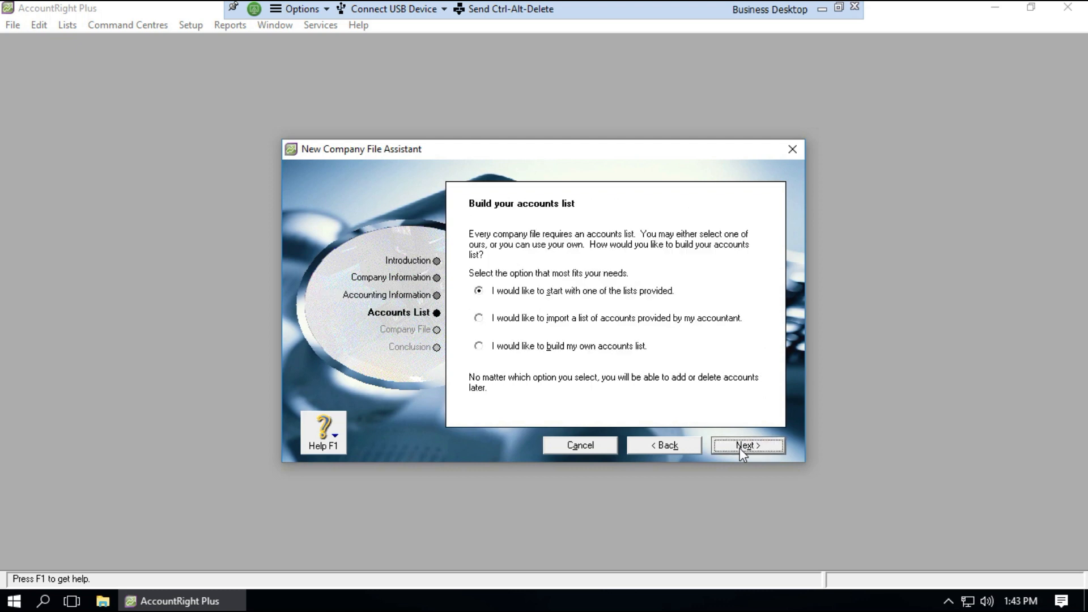
click(739, 446)
click(740, 446)
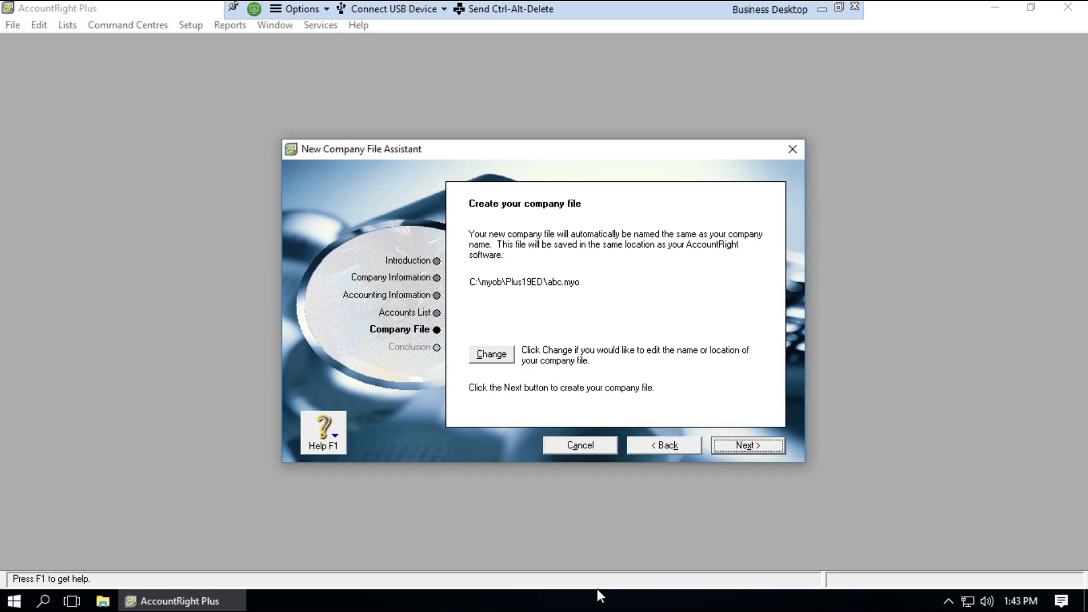
Relocate abc.myo from C:\myob\Plus19ED to the Desktop and create the company file
click(498, 359)
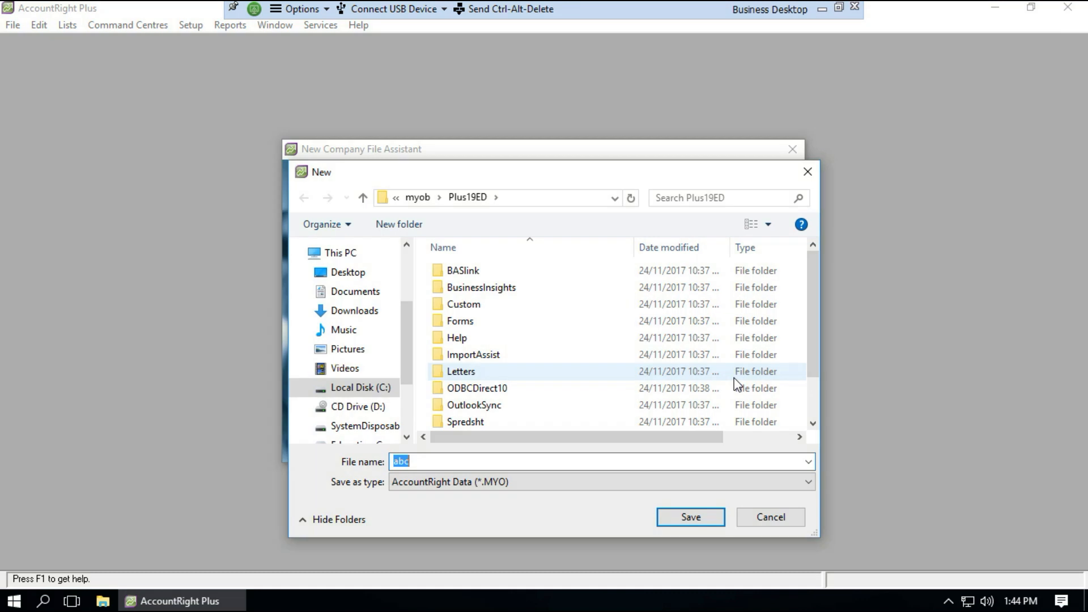
click(349, 273)
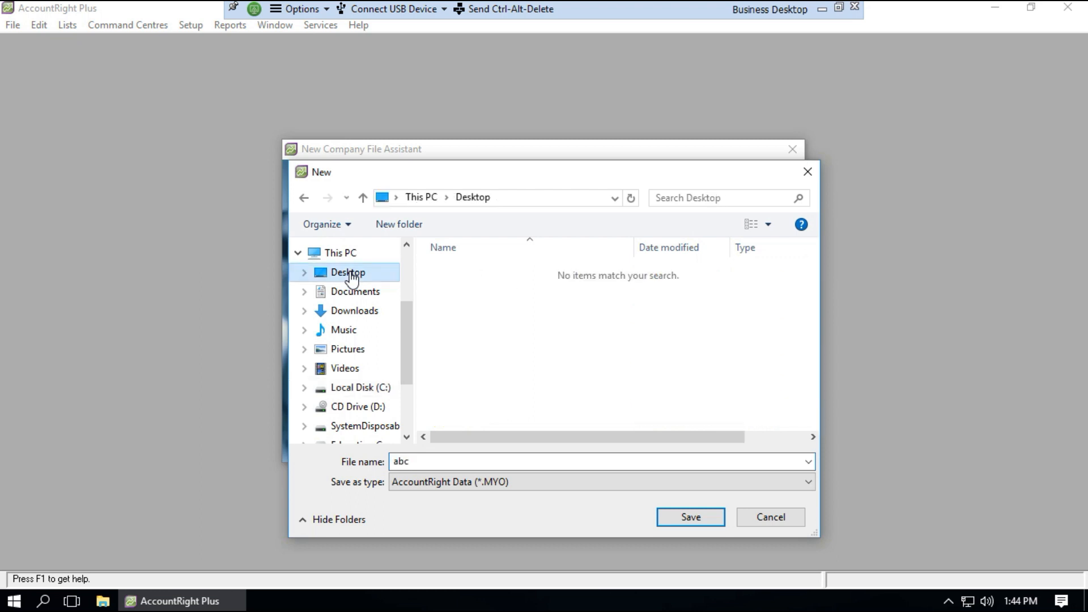
click(684, 520)
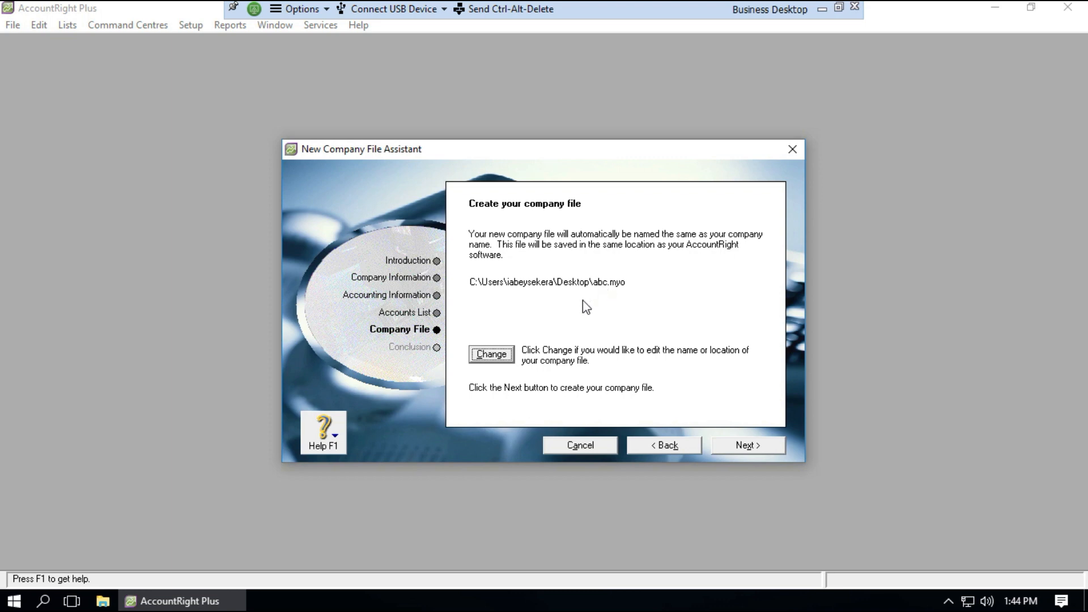
click(734, 451)
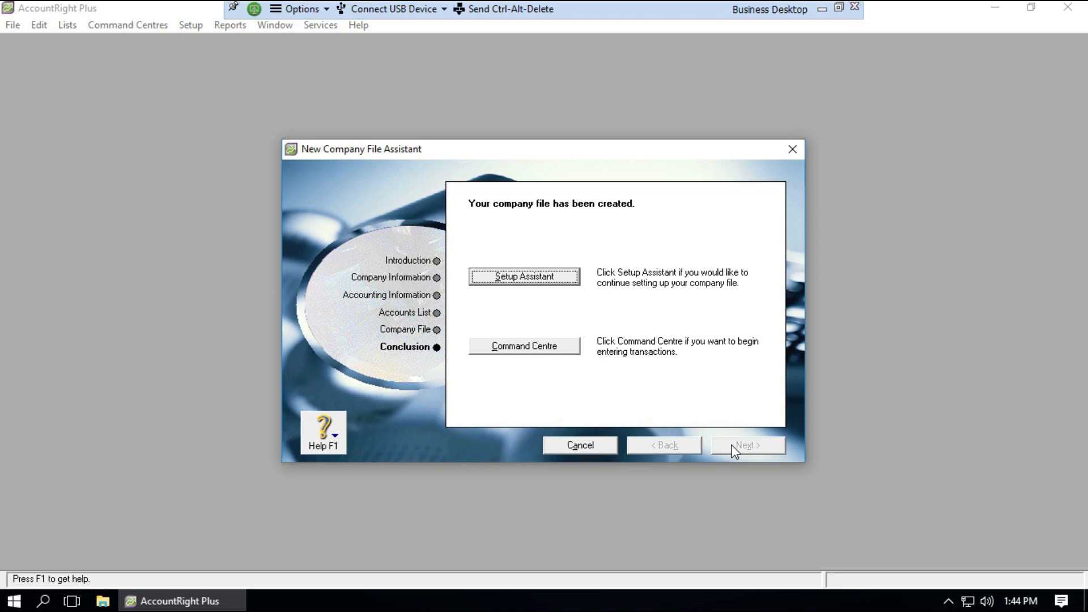
From the Accounts Command Centre, start general journal entry GJ000001
click(519, 346)
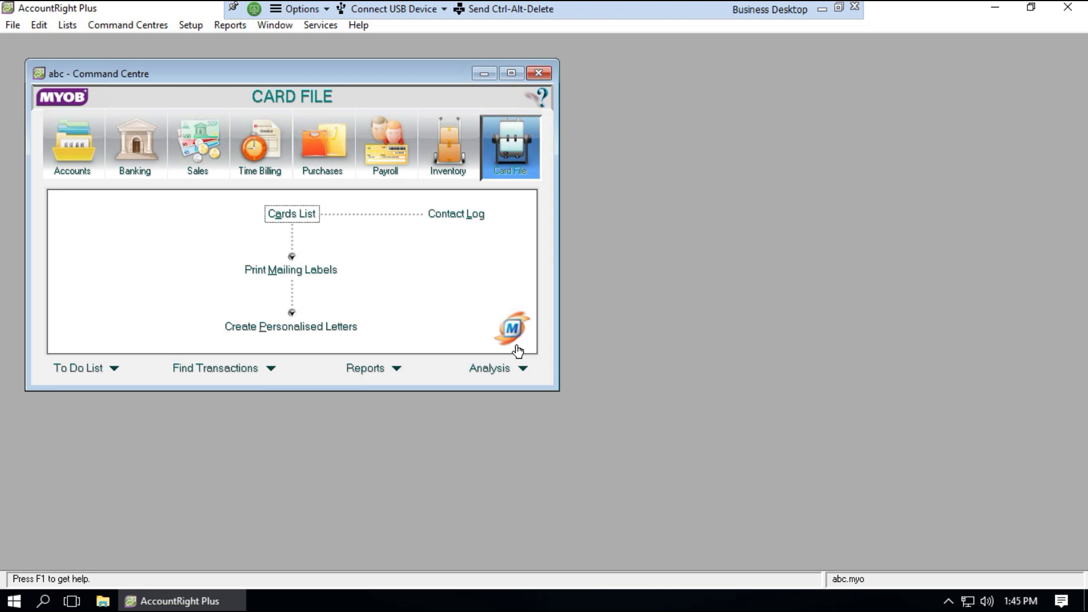
click(77, 165)
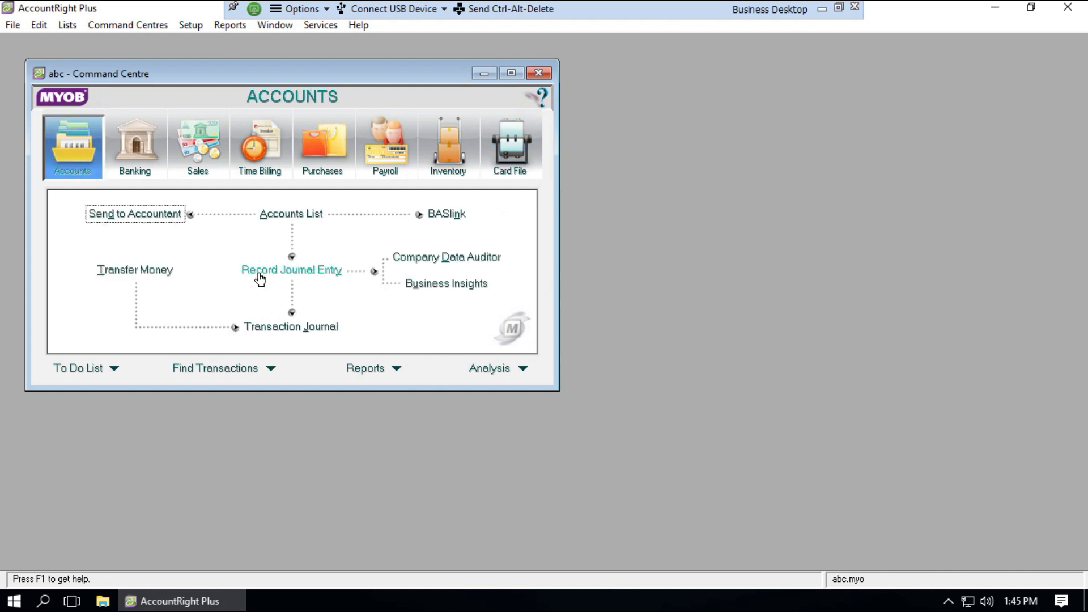
click(263, 275)
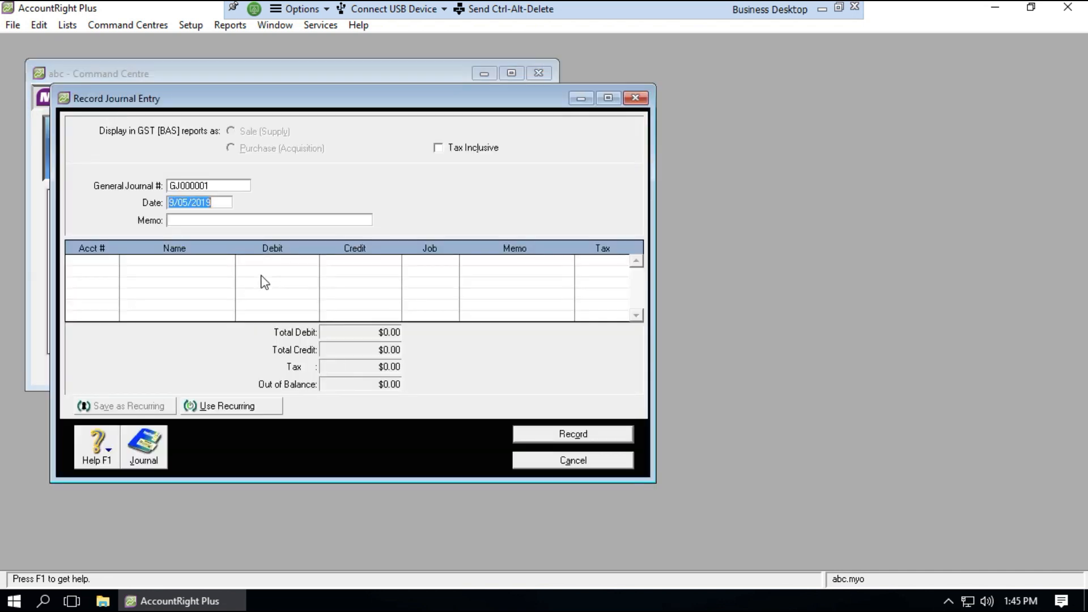
Enter memo 'test' and debit $100 to 6-1500 Depreciation on the first journal line
click(194, 221)
text(test)
click(104, 262)
click(112, 261)
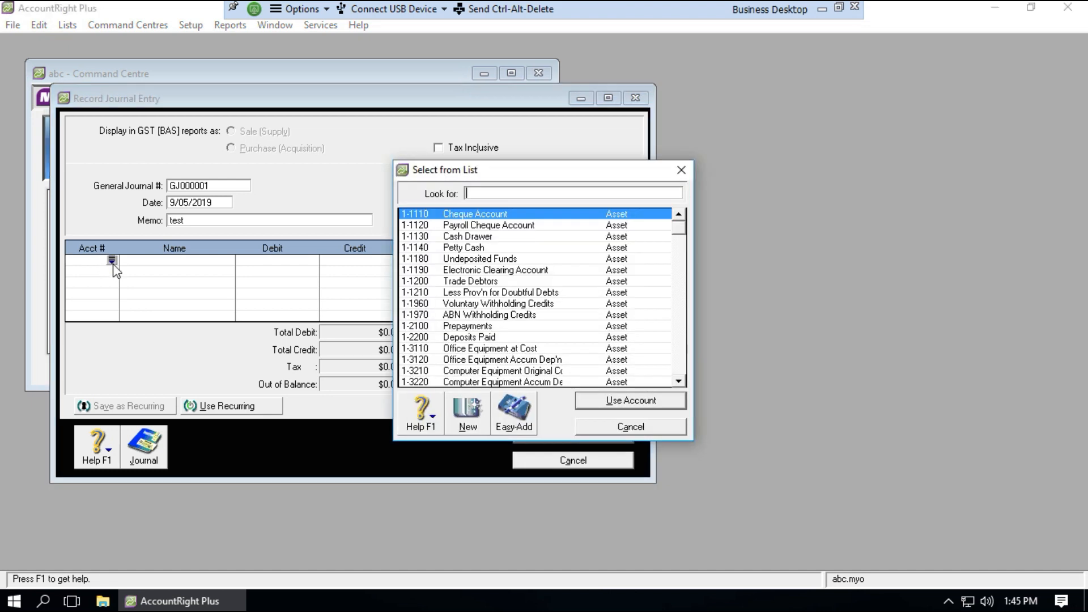
drag(678, 228, 676, 352)
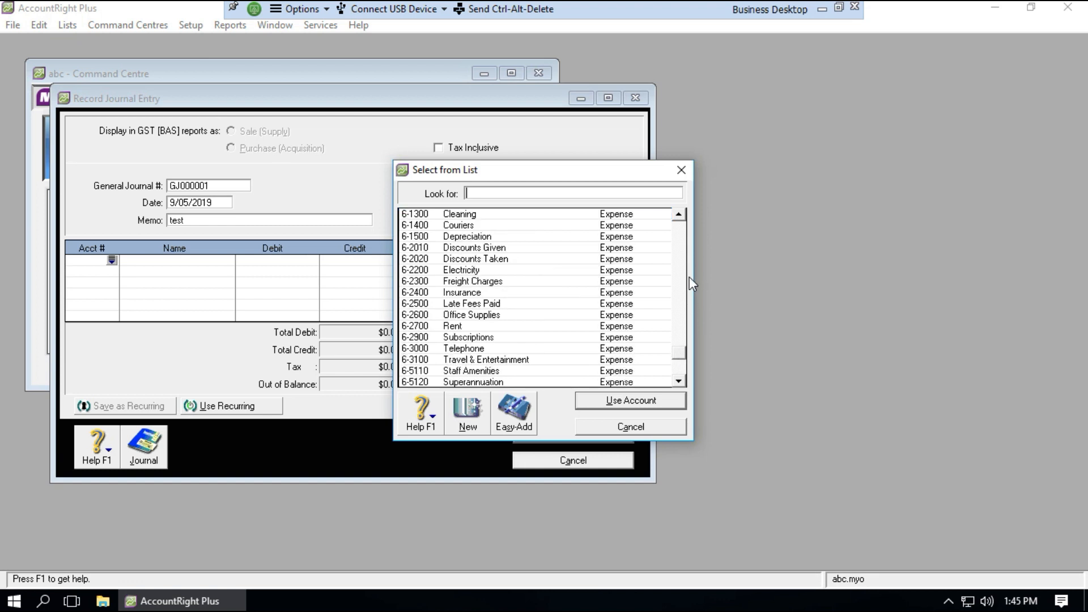
click(482, 237)
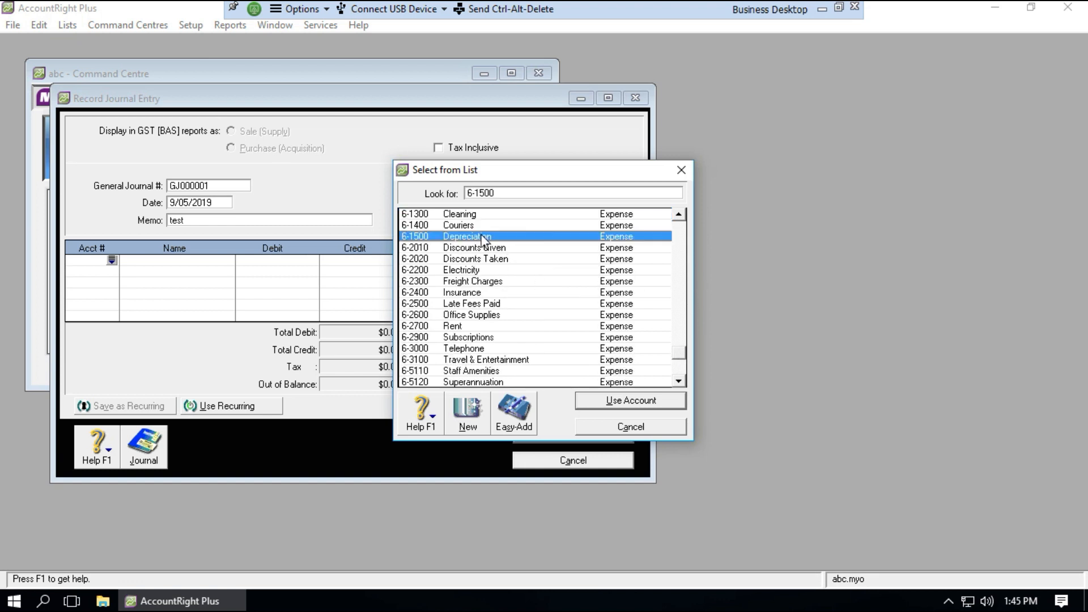
click(612, 400)
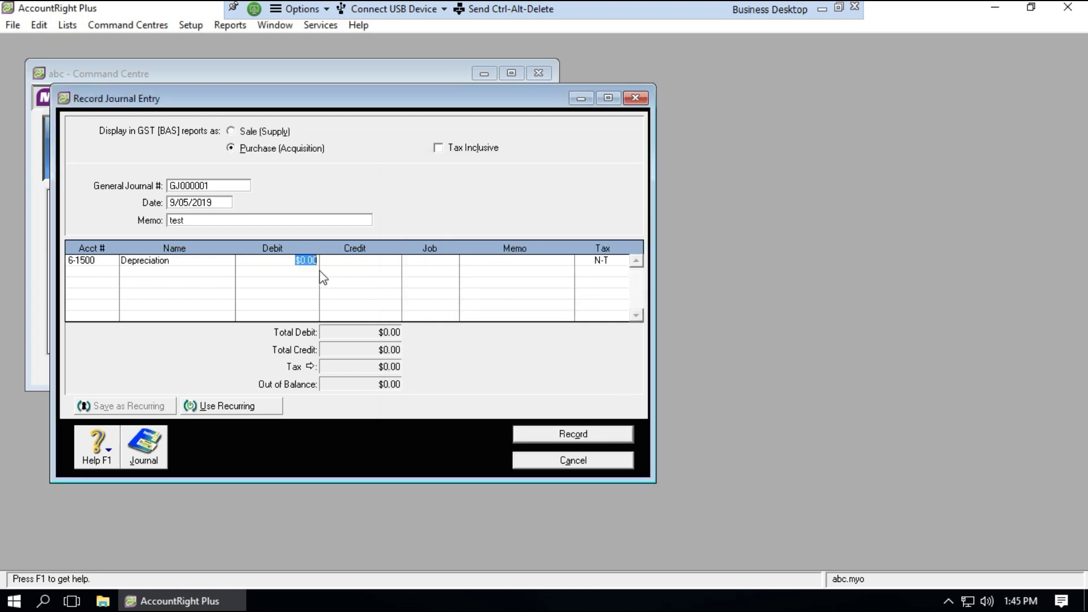
text(100)
Credit $100.00 to 1-3120 Office Equipment Accum Dep'n, record GJ000001, and close the window
click(110, 273)
click(111, 271)
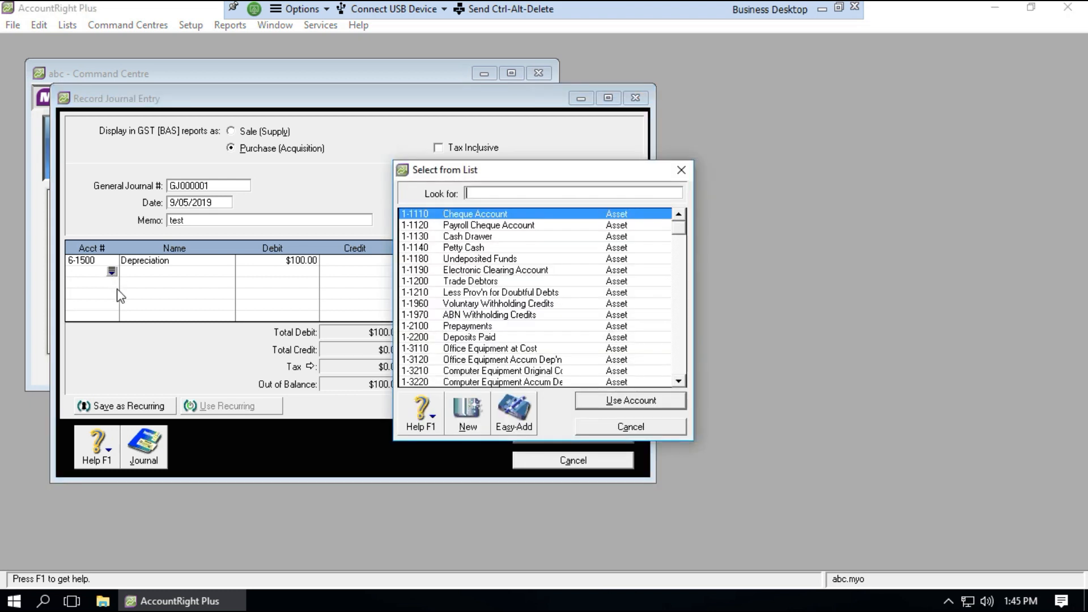
click(497, 361)
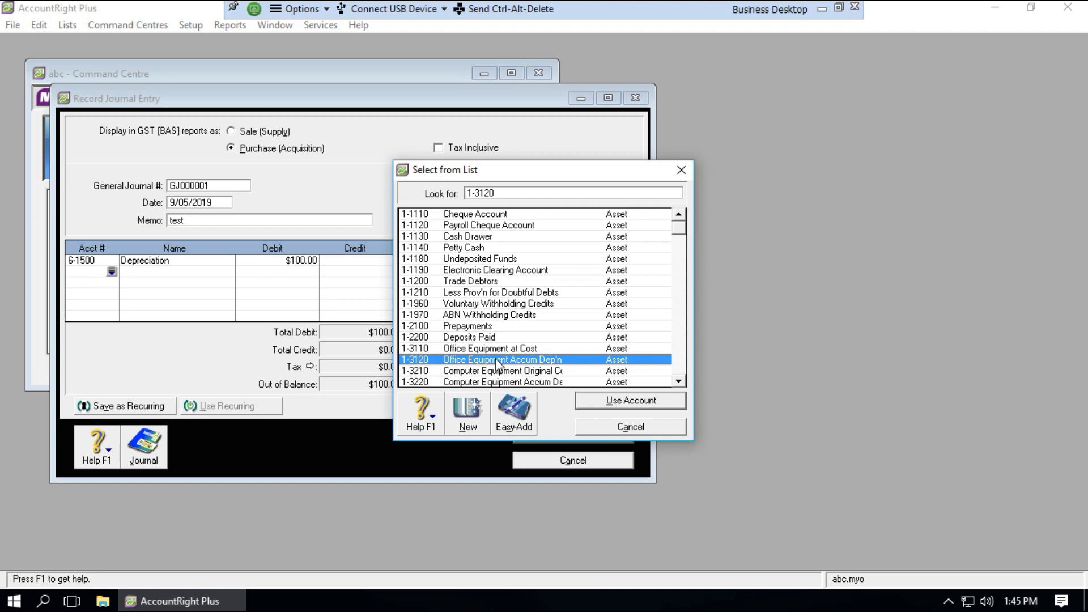
click(611, 402)
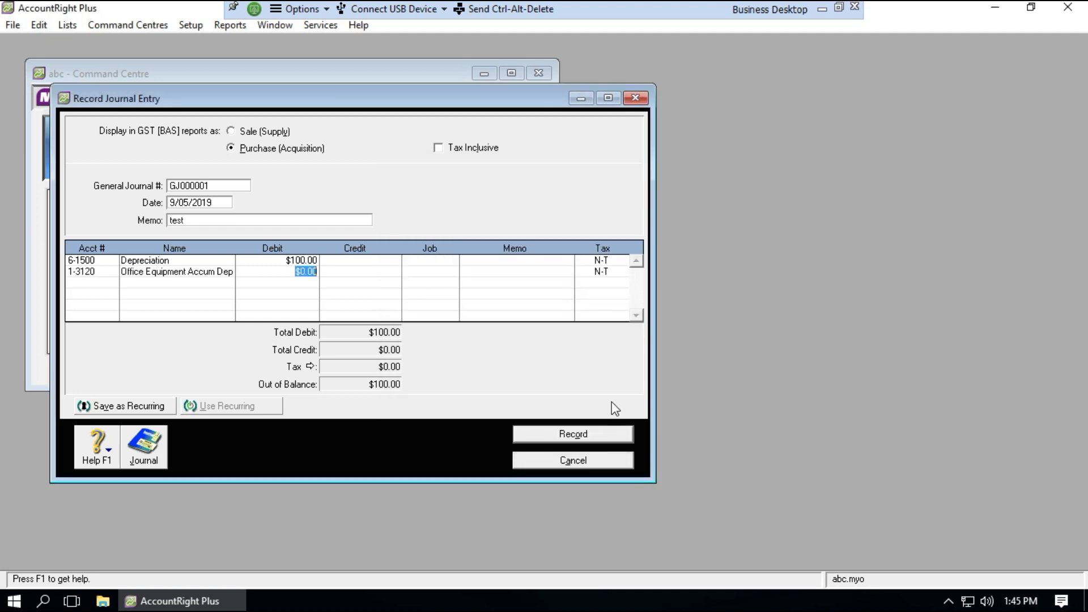
click(339, 271)
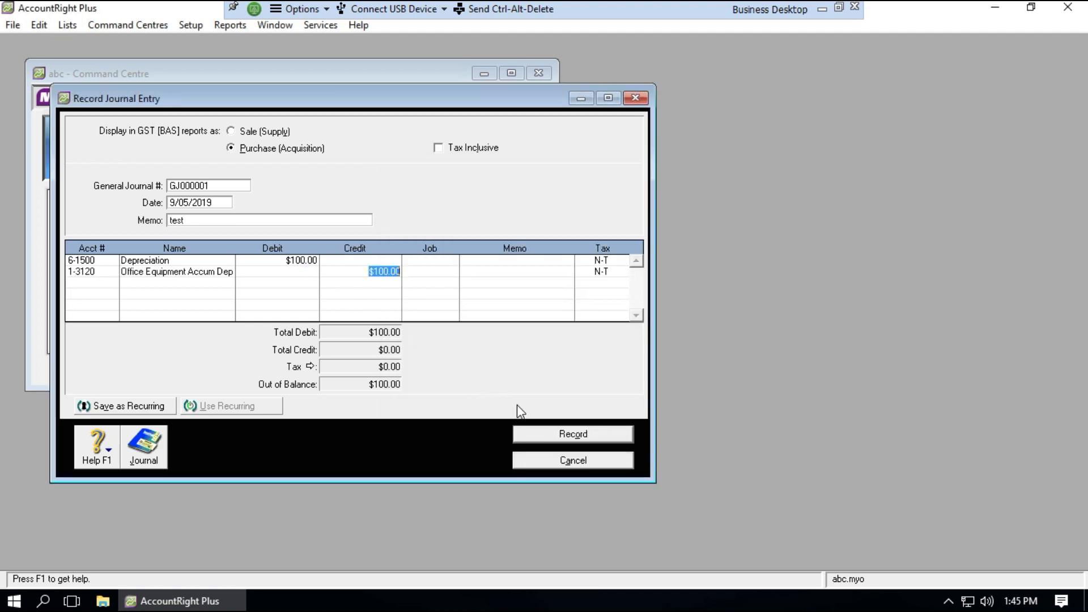
click(550, 433)
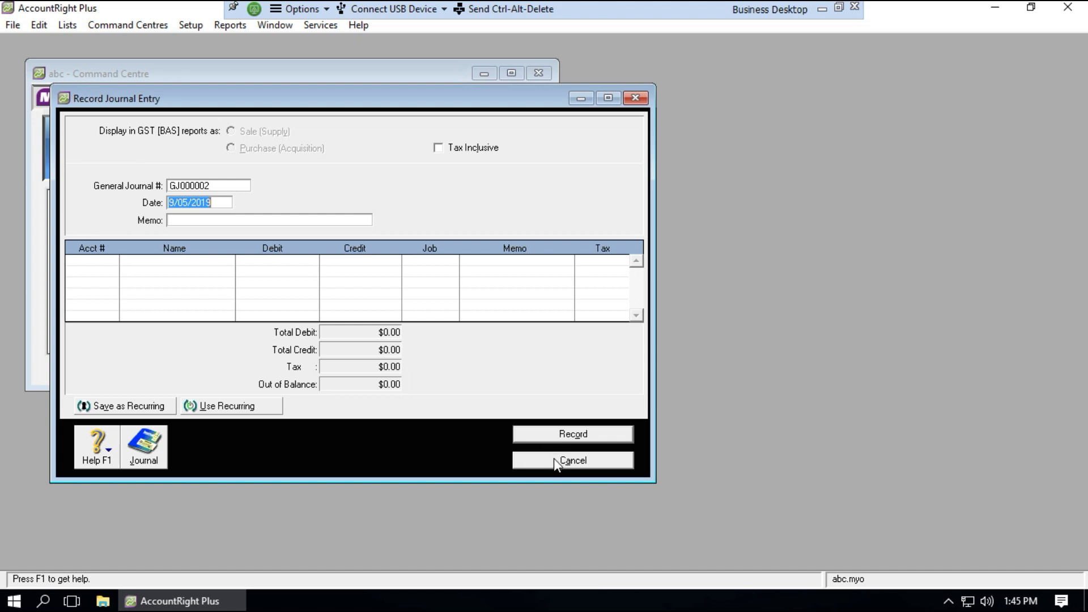
click(553, 458)
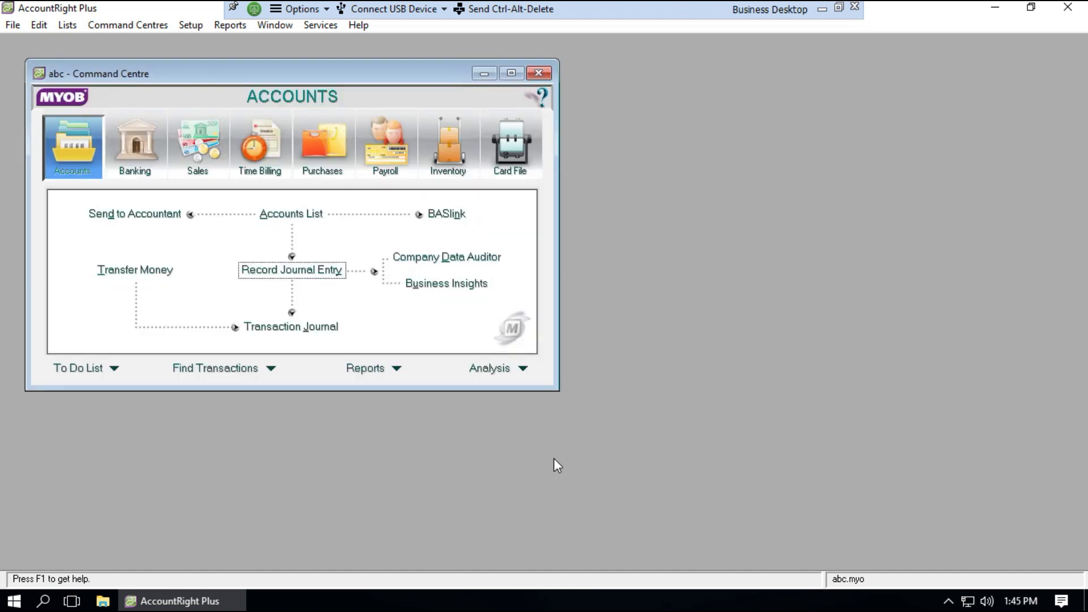
Back up the abc company file through File > Back Up to abc.box on the Desktop
click(13, 25)
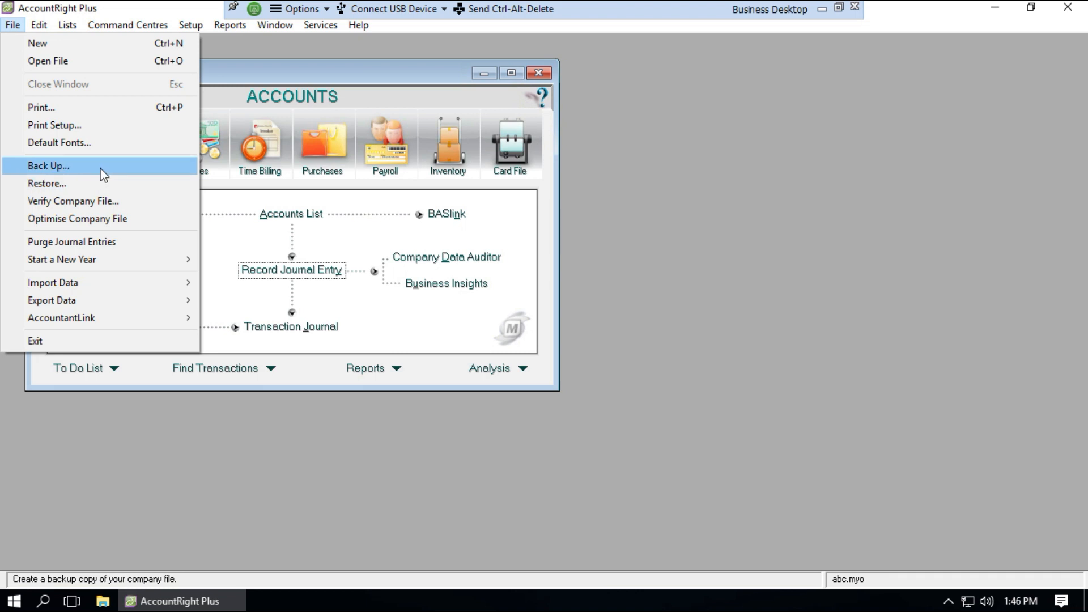
click(51, 165)
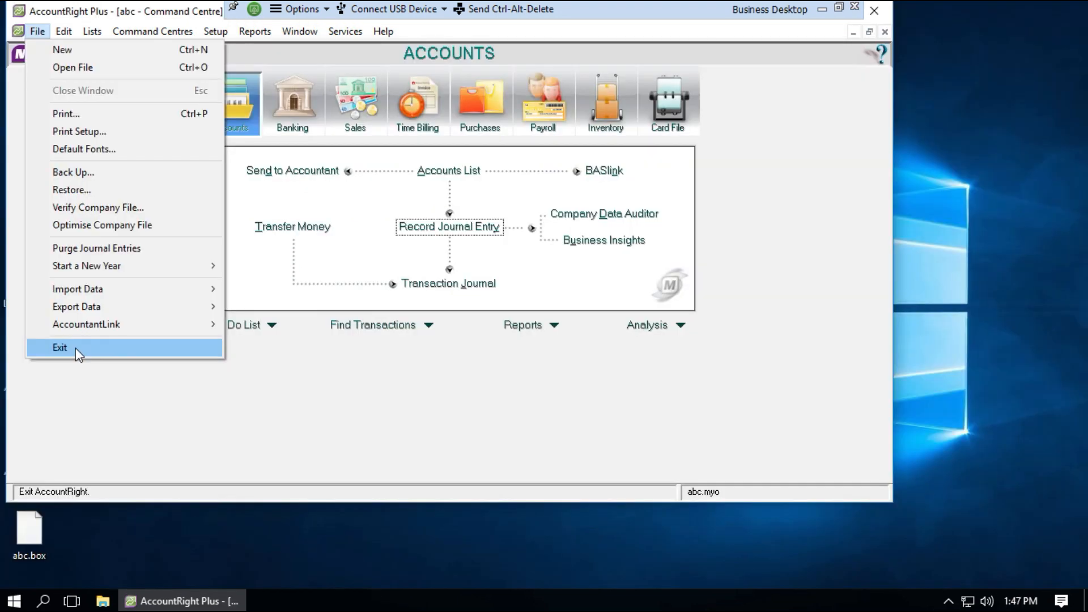
Exit MYOB with Quit, No Report and decline the backup reminder
click(76, 348)
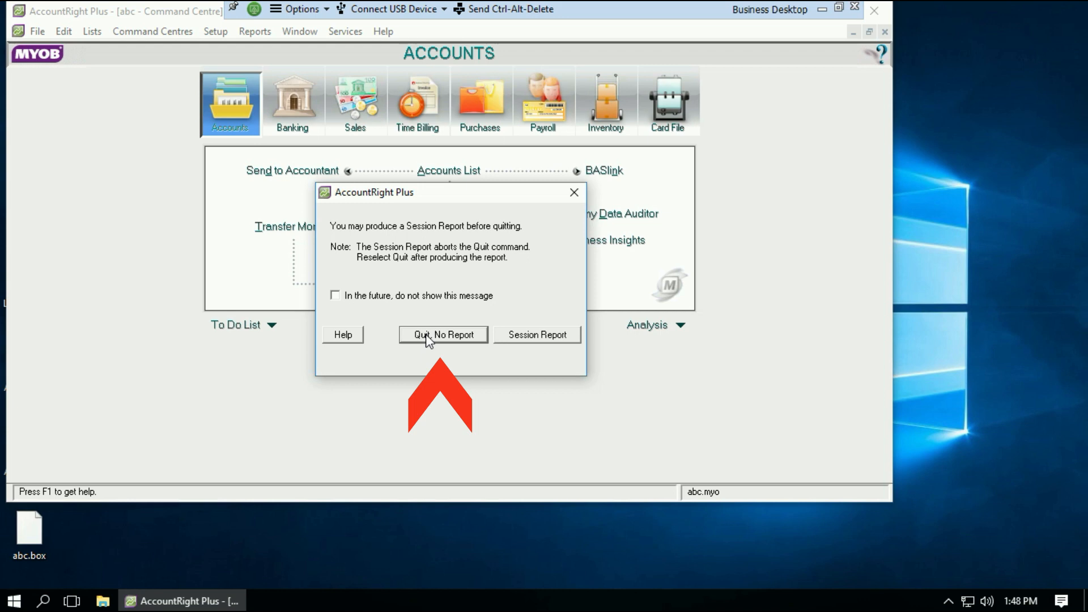
click(426, 336)
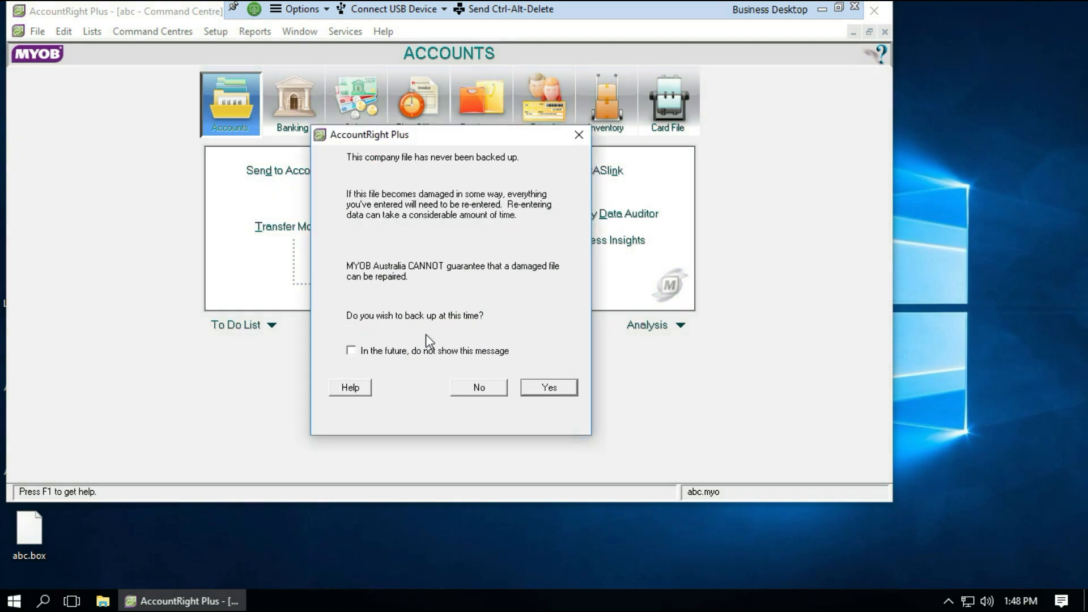
click(479, 388)
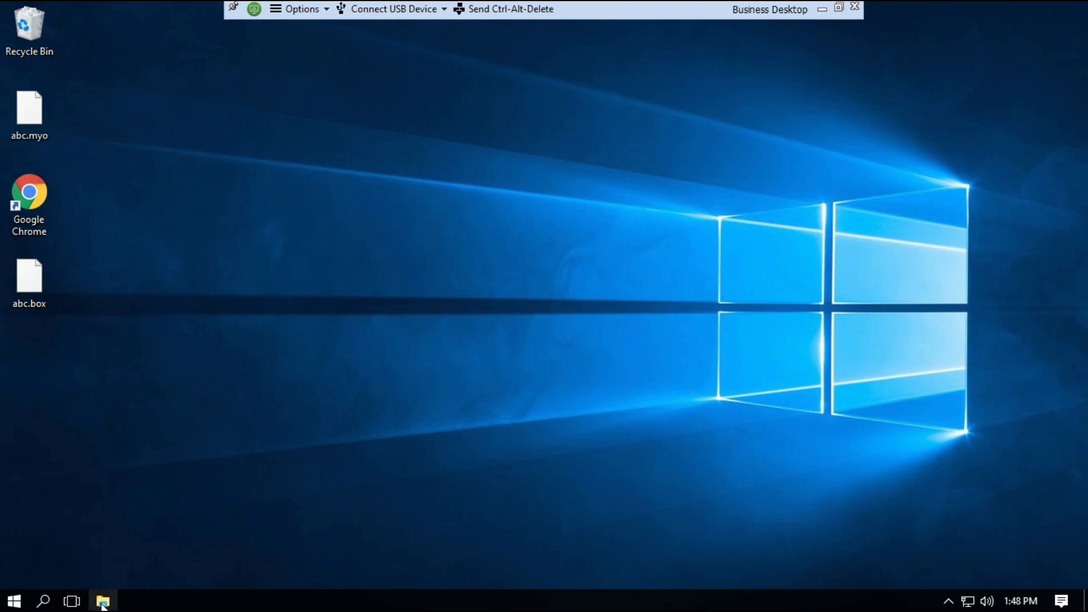
In File Explorer, view Desktop, Downloads, Documents and Pictures, ending on Local Disk (C:)
click(102, 603)
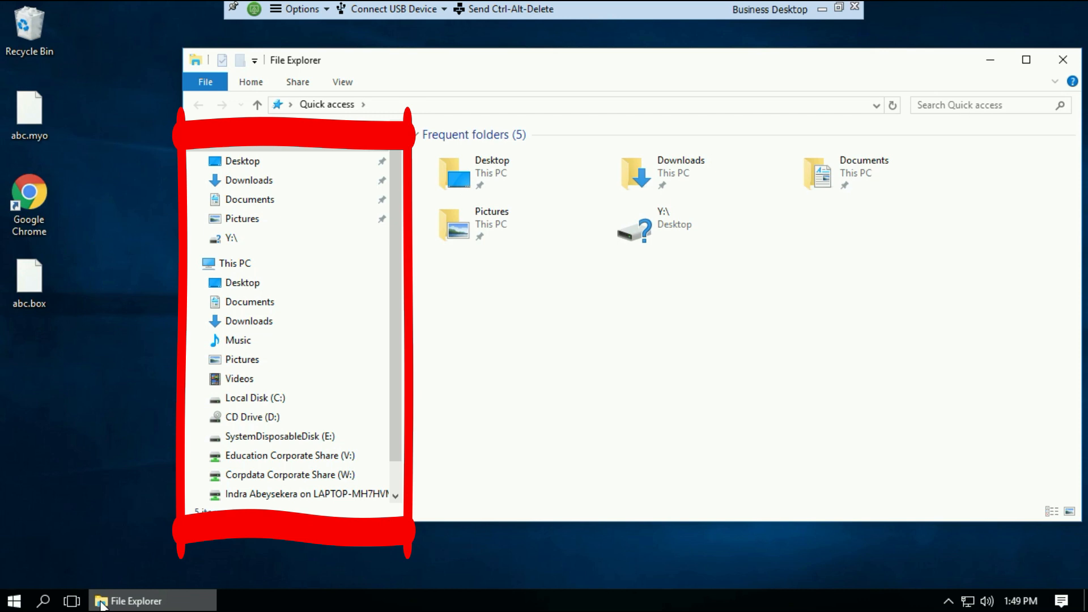
click(251, 162)
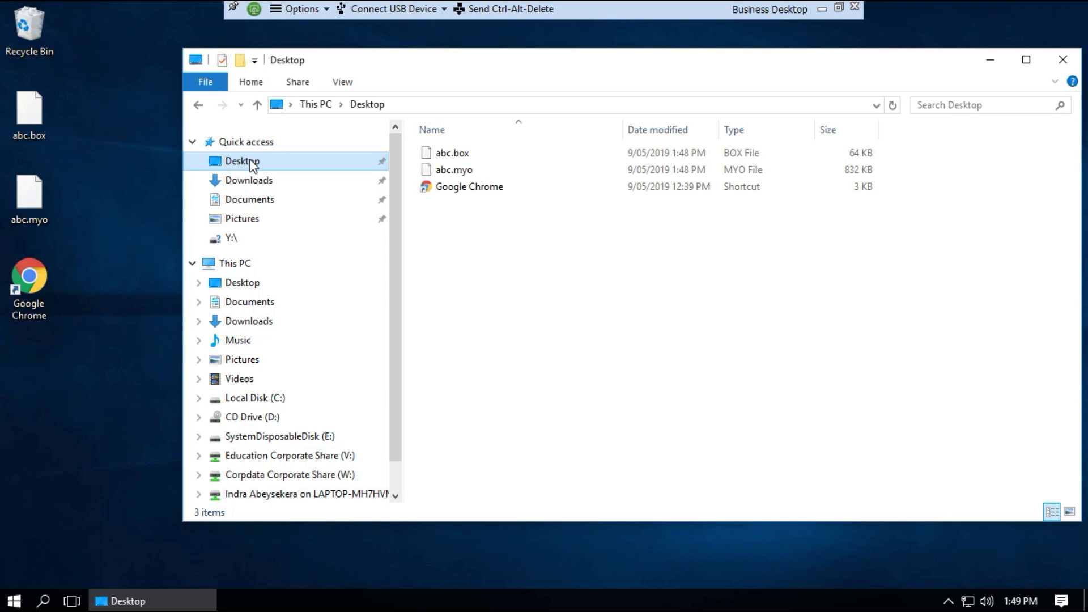
click(248, 179)
click(244, 164)
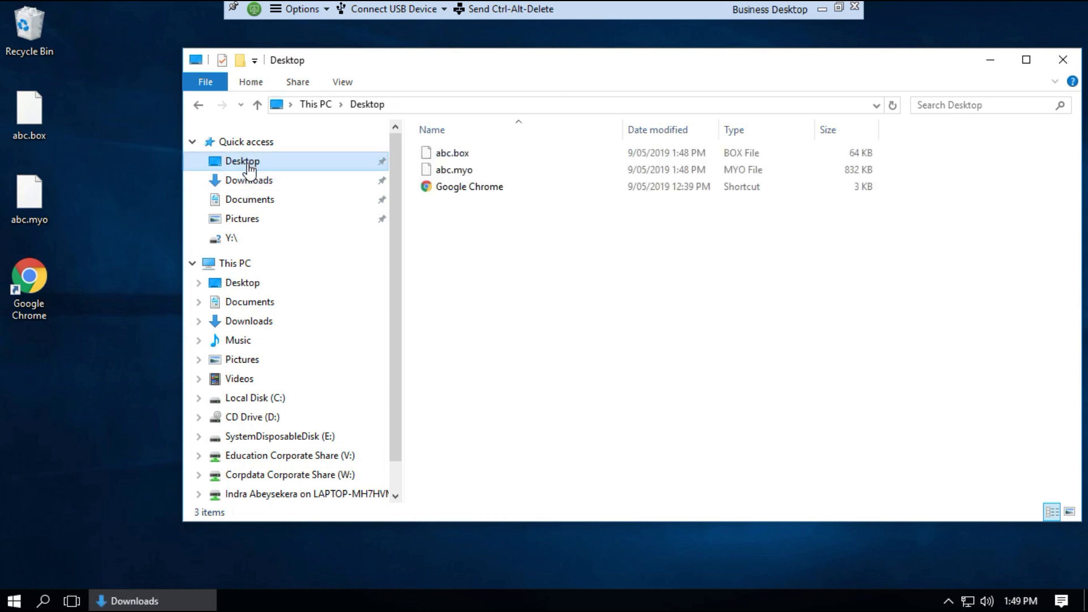
click(247, 185)
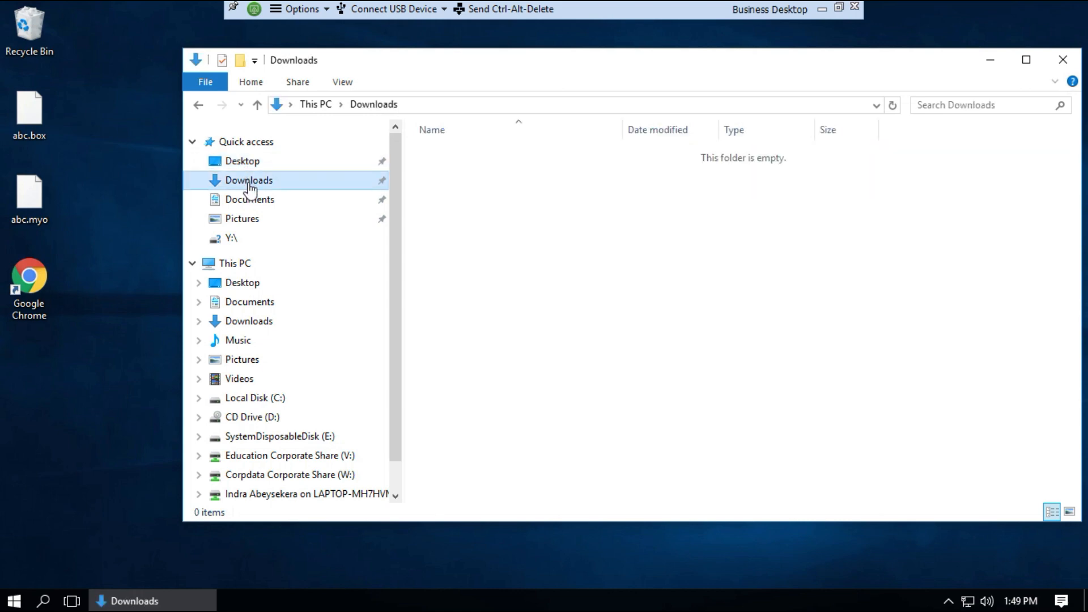
click(250, 202)
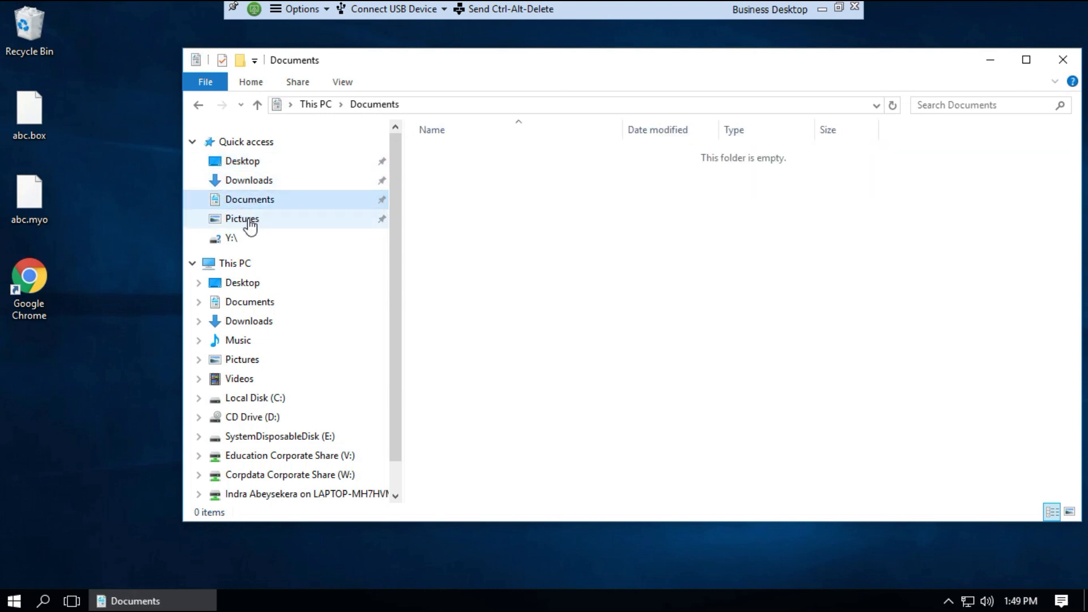
click(250, 224)
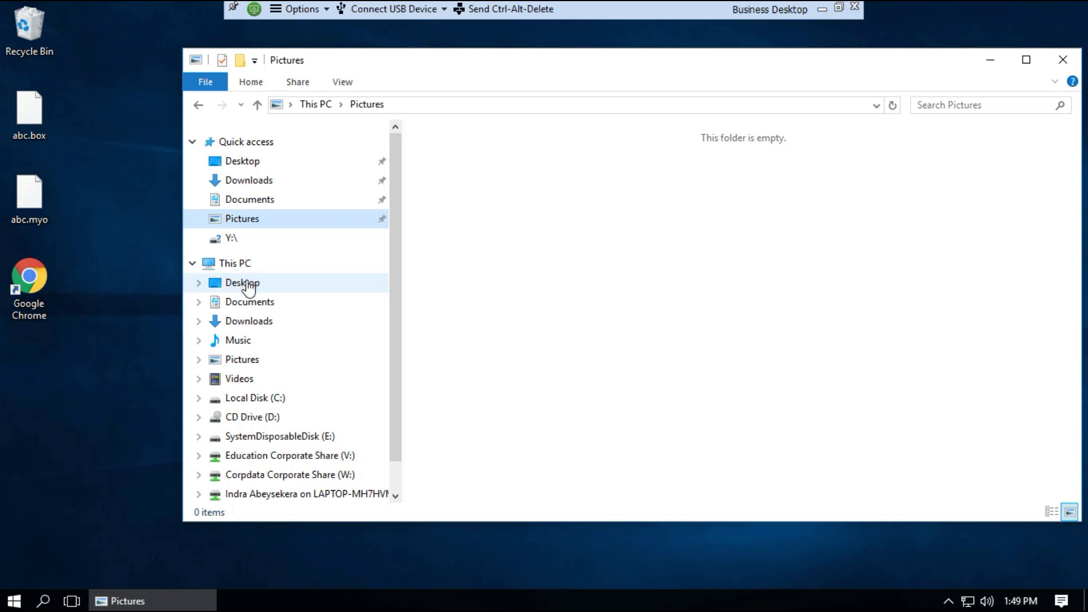
click(248, 287)
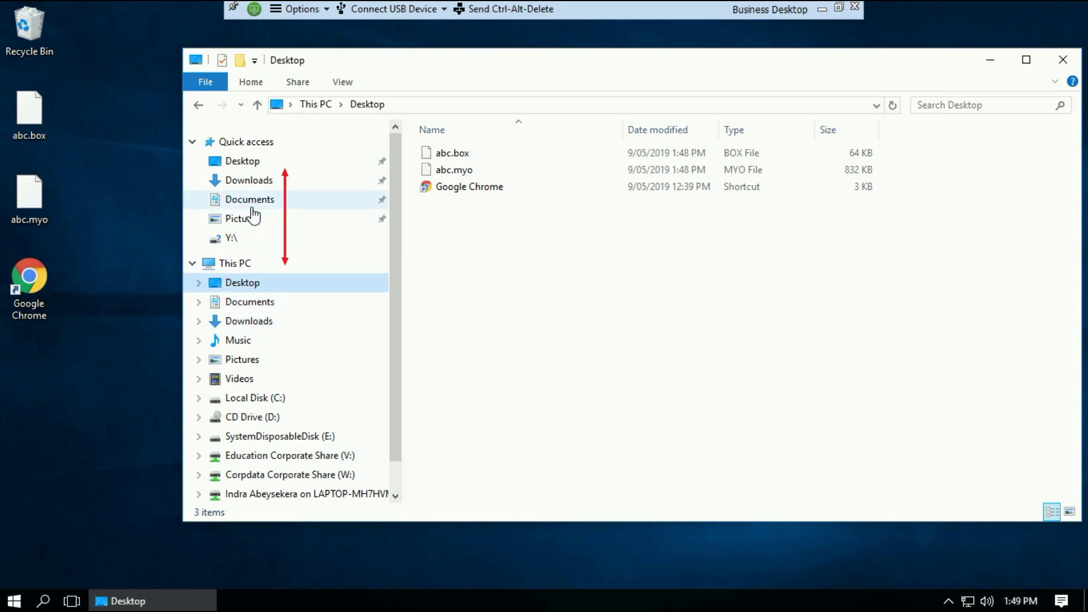
click(253, 400)
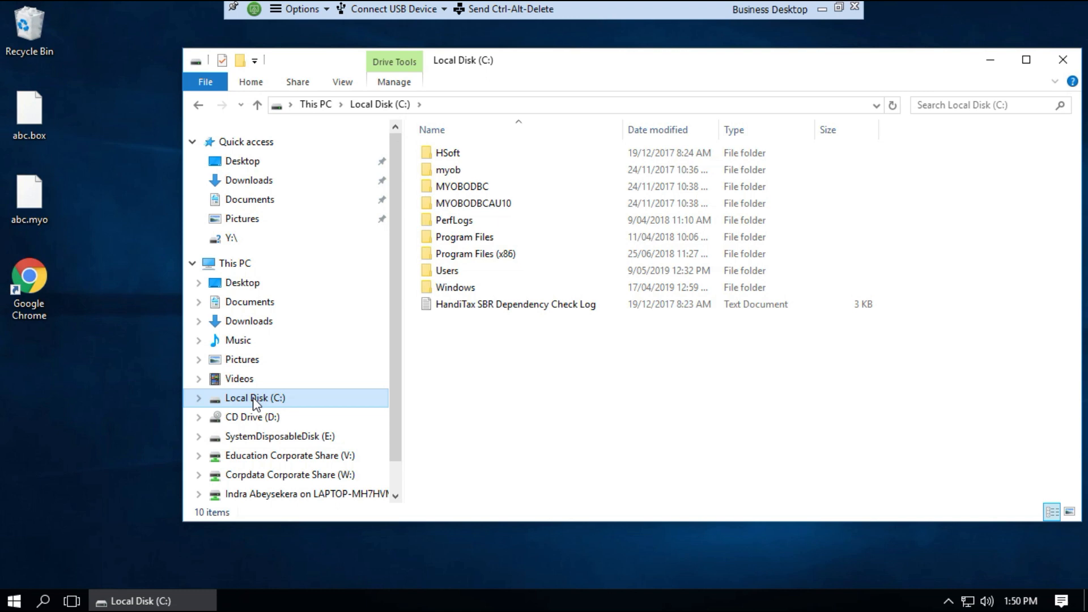
Check CD Drive (D:), dismissing its disk prompt, then drives E:, V:, W: and Z:, and close Explorer
click(250, 417)
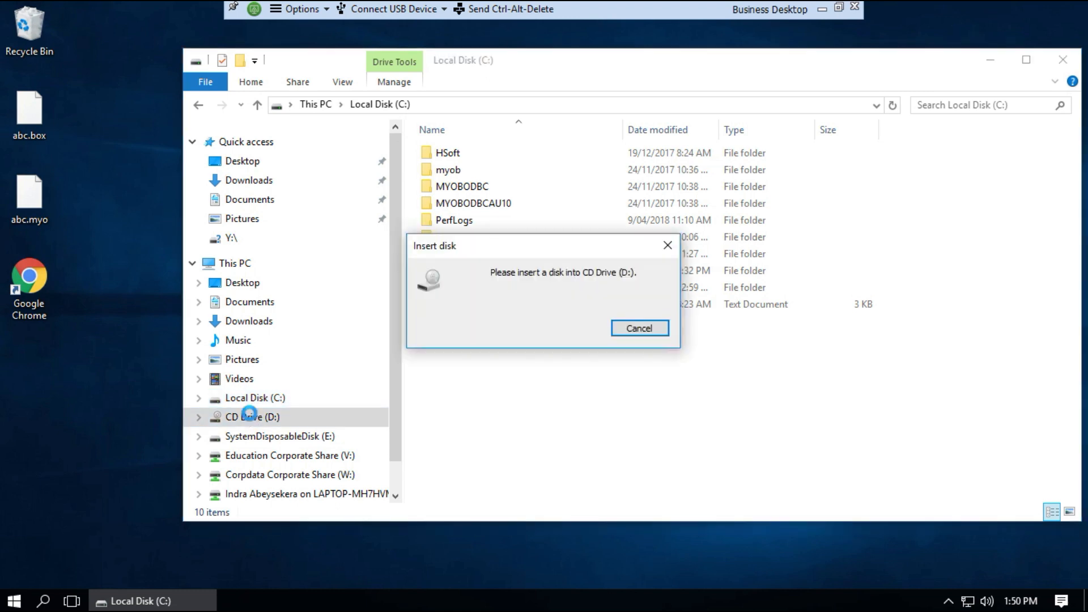
click(667, 245)
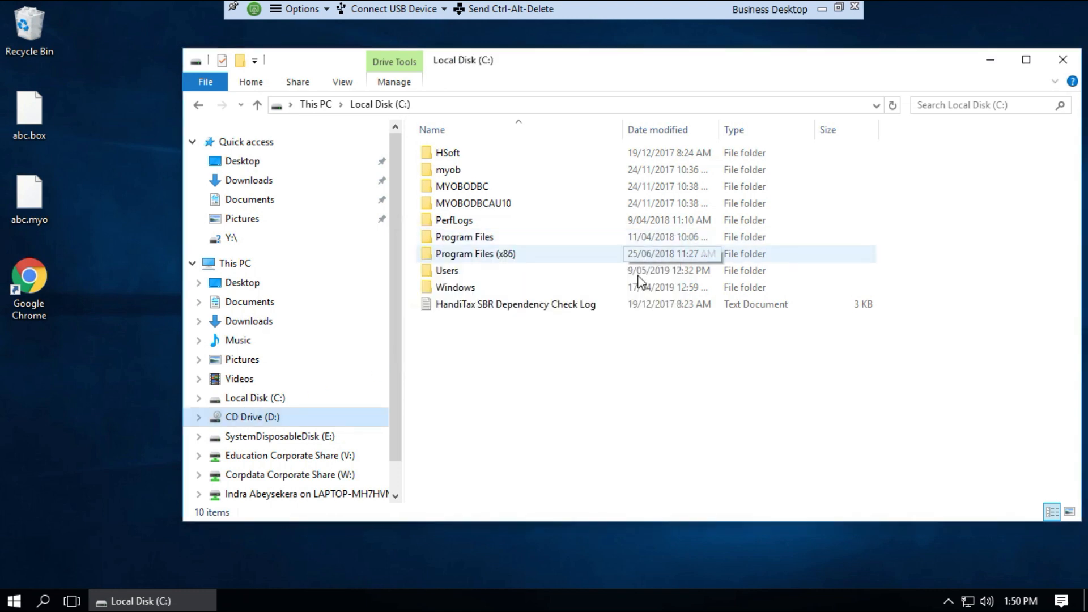
click(263, 439)
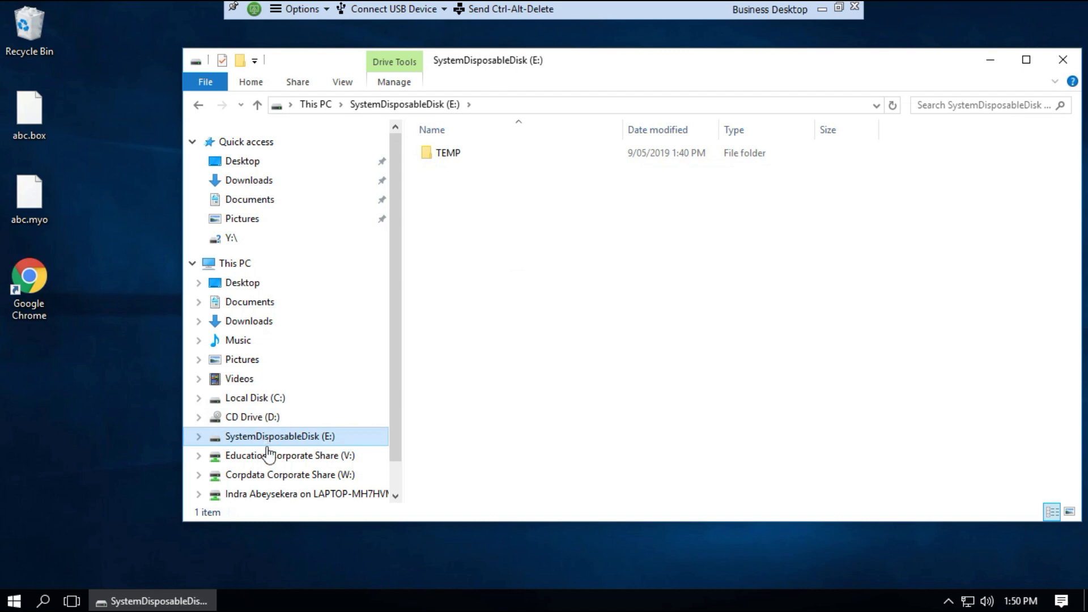
click(271, 458)
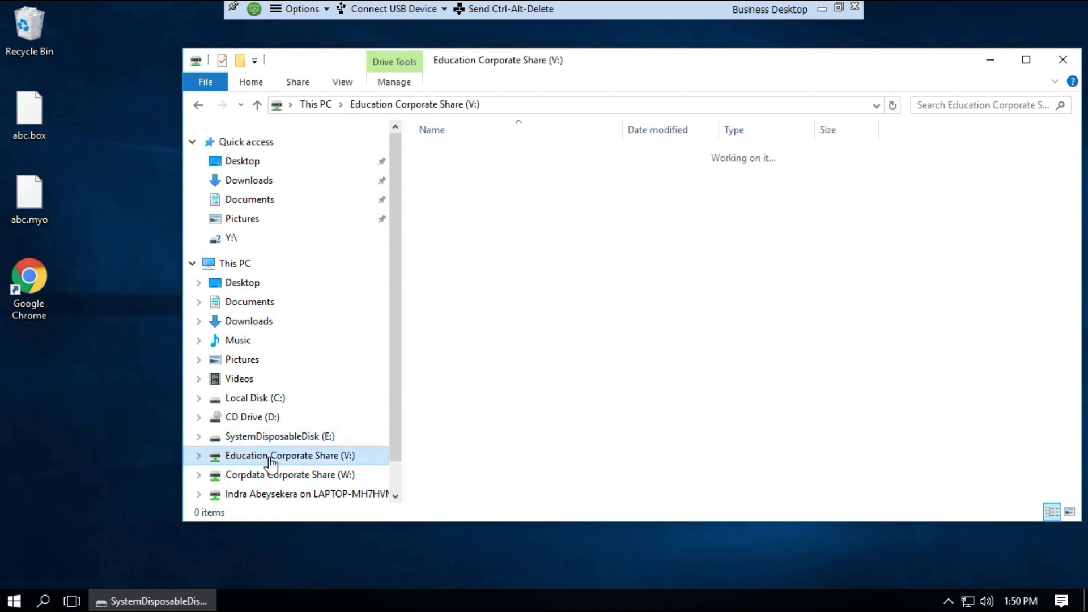
click(274, 476)
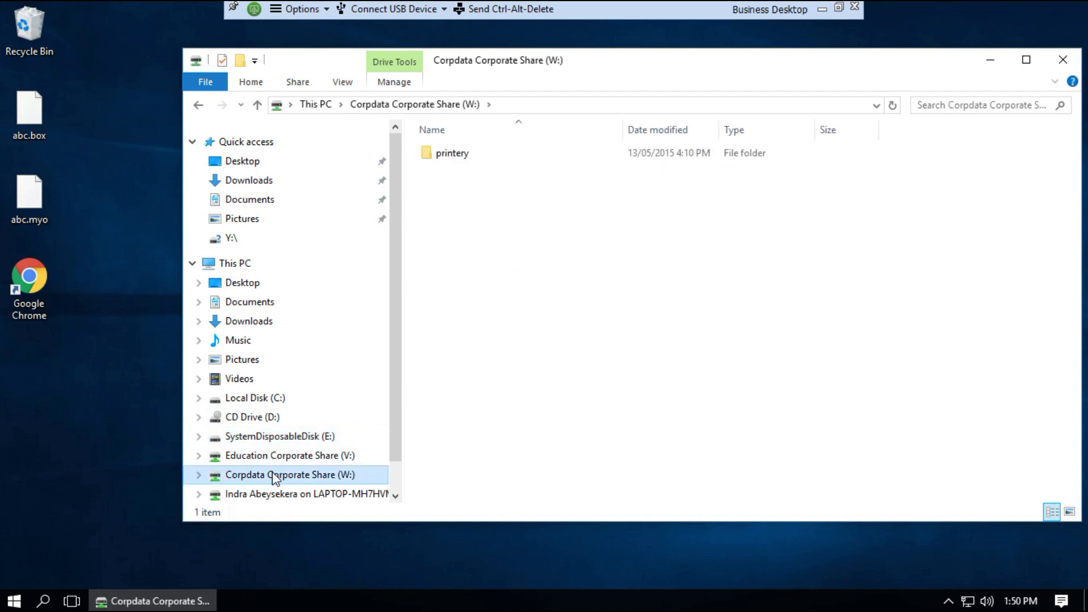
click(277, 494)
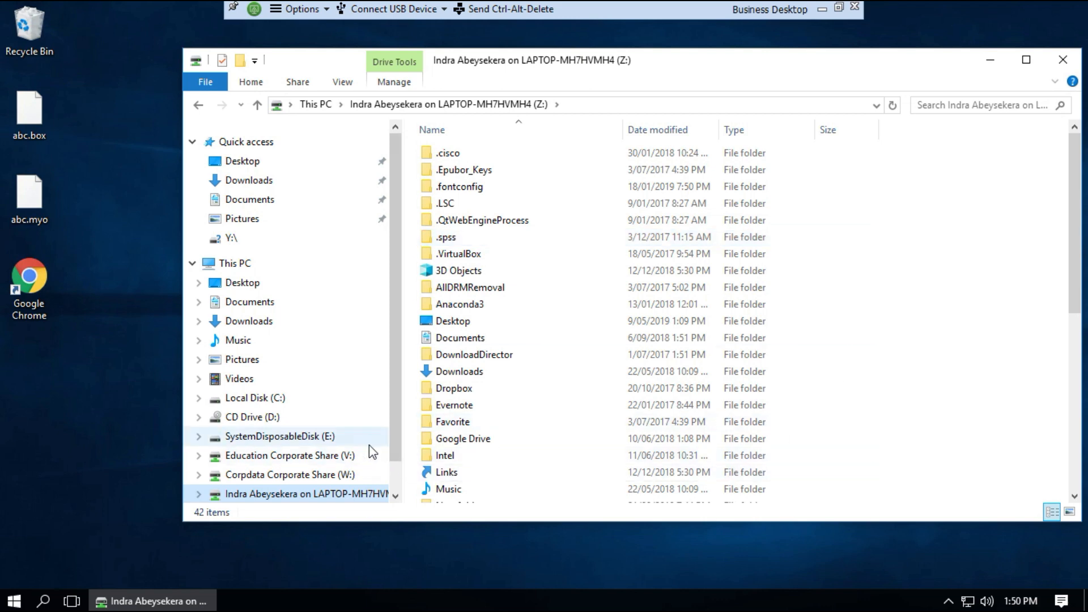
scroll(396, 448, down, 1)
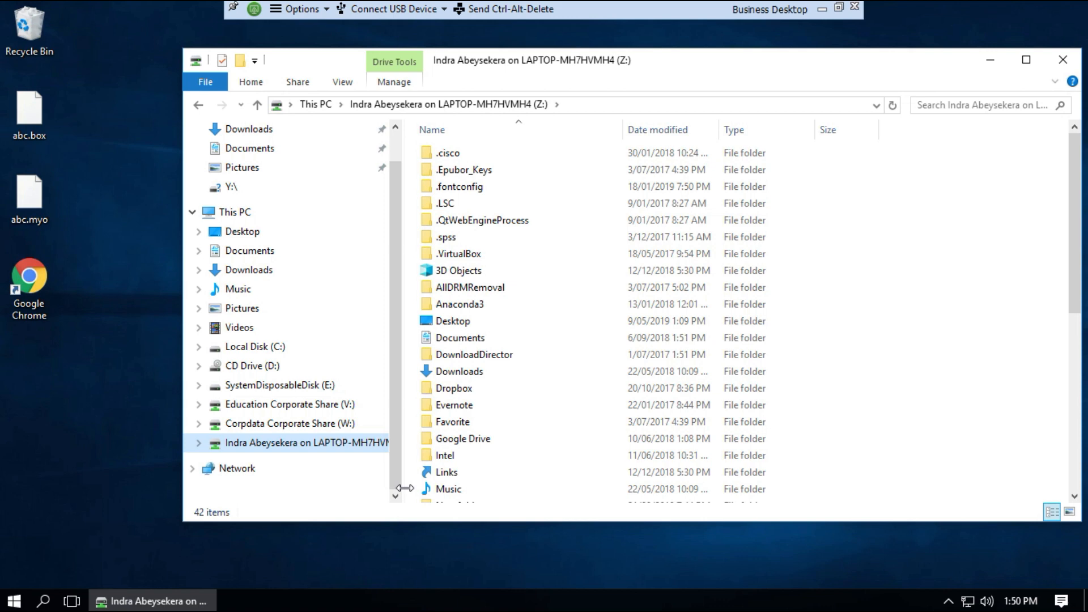
key(alt+F4)
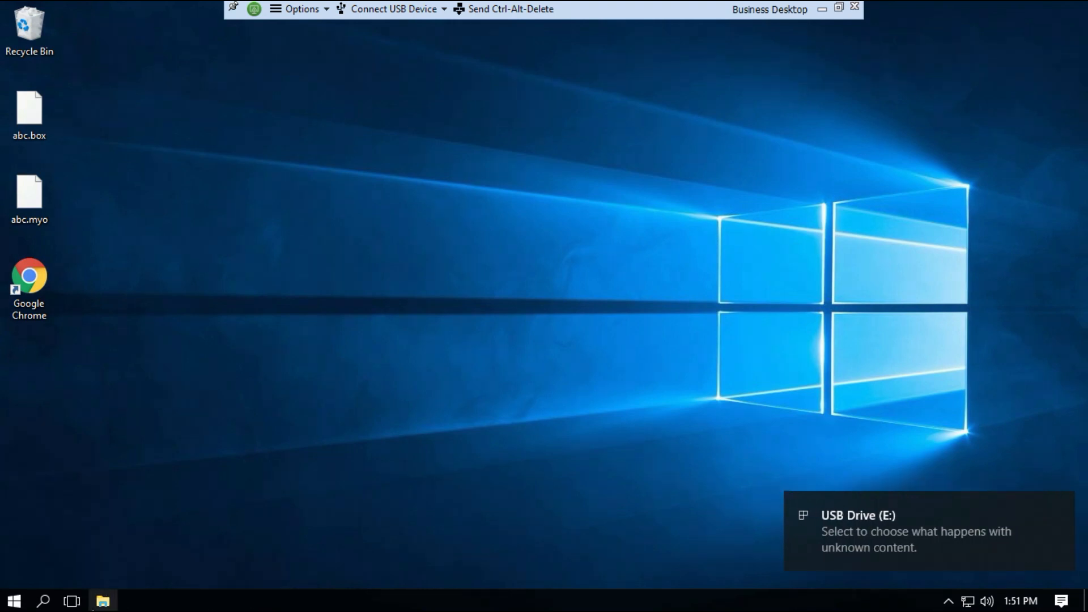
Reopen File Explorer and show the folders on the home network drive (Z:)
click(102, 601)
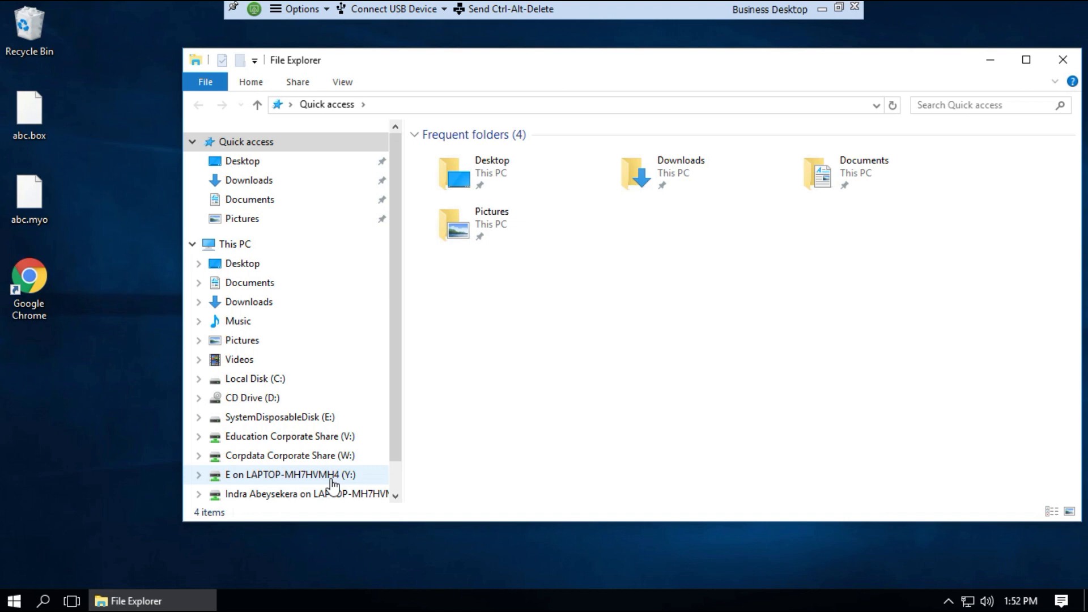
click(341, 495)
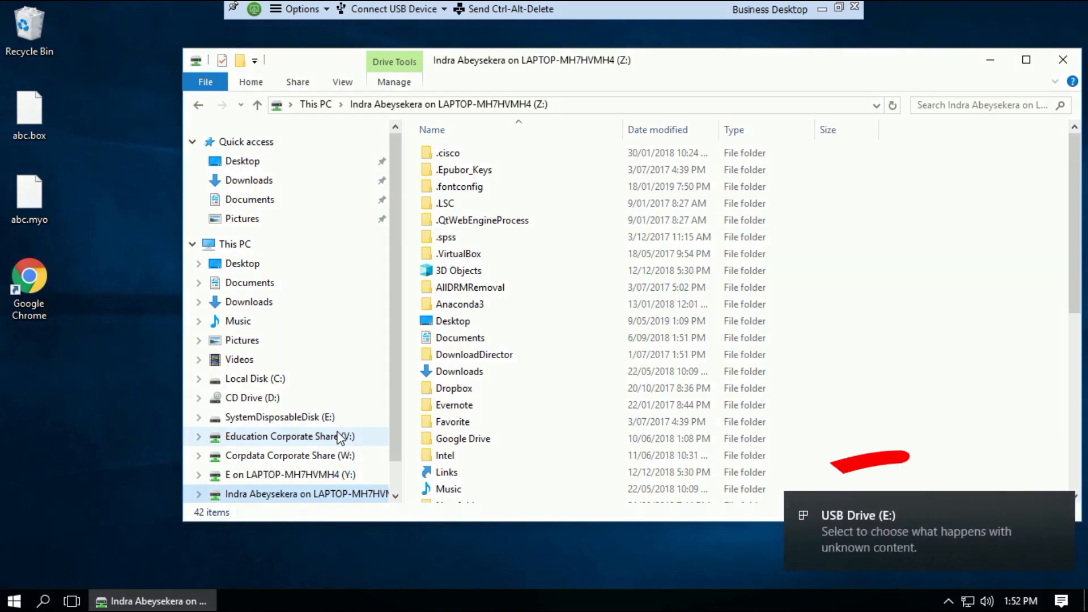
Open the empty Y: drive and paste in a copy of the desktop's abc.box
click(289, 476)
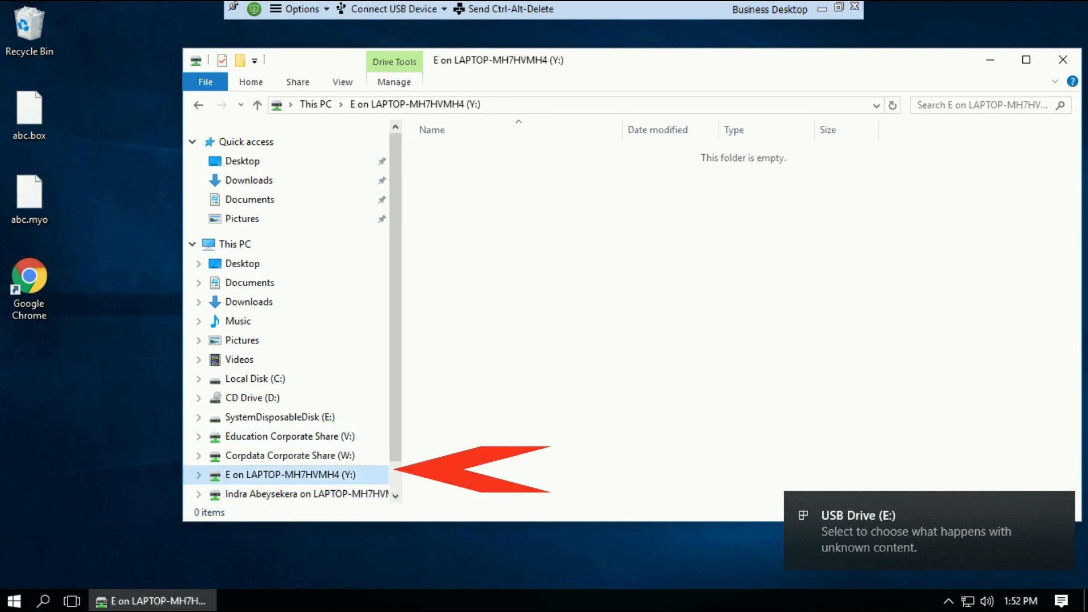
right_click(33, 112)
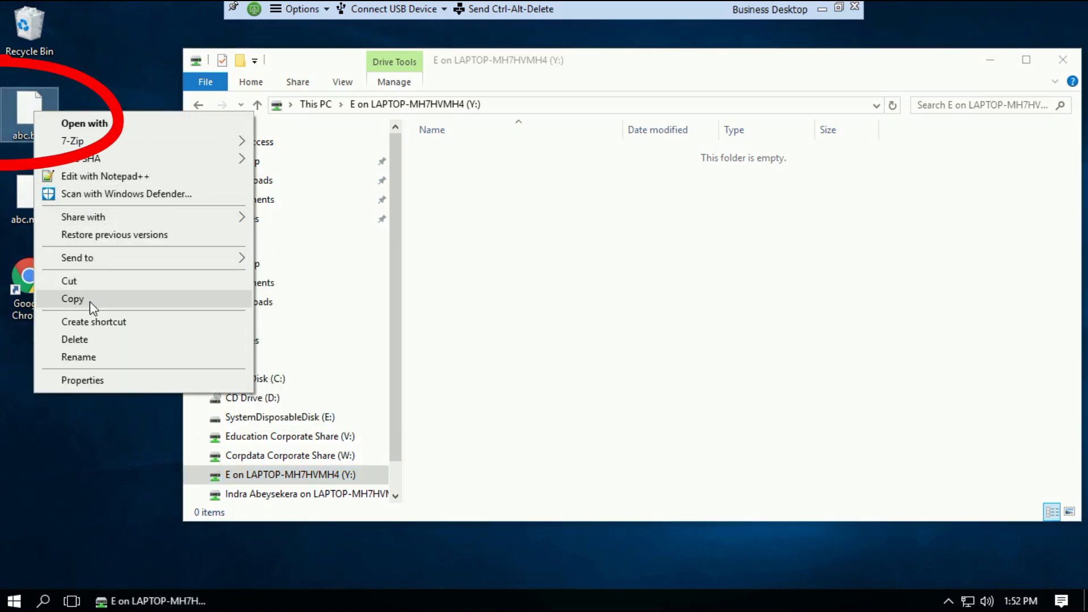
click(92, 300)
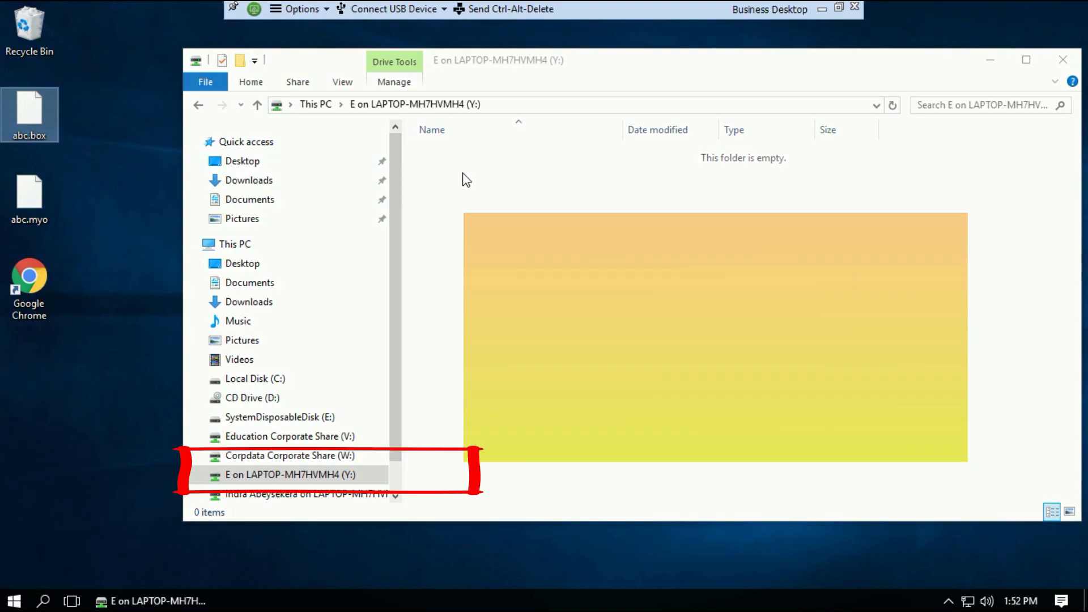
right_click(465, 175)
click(532, 284)
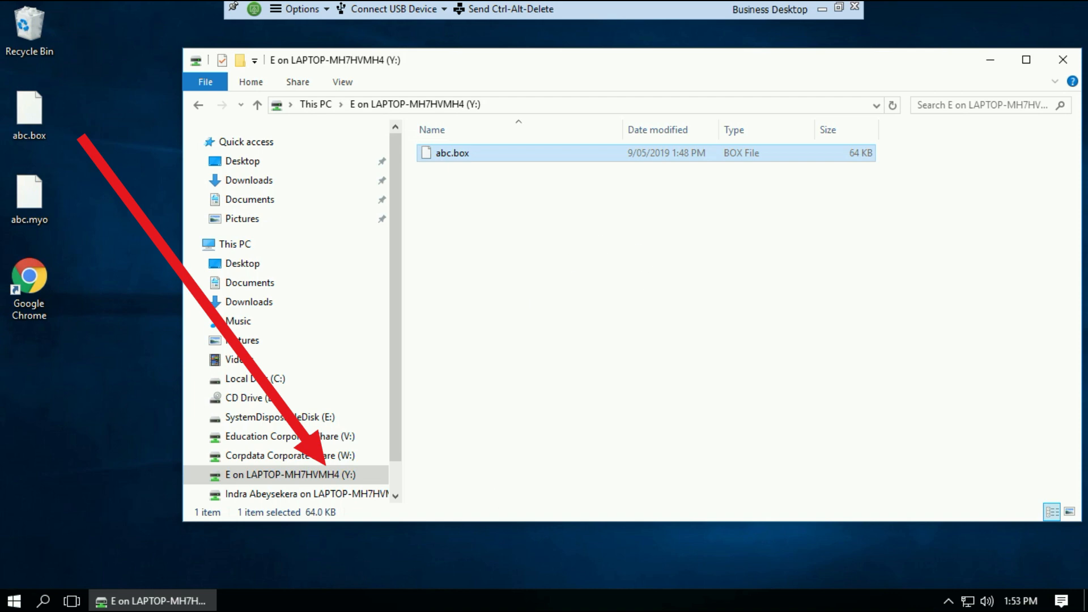
Launch AccountRight Plus from the MYOB AccountRight Plus v19 folder in the Start menu
click(13, 601)
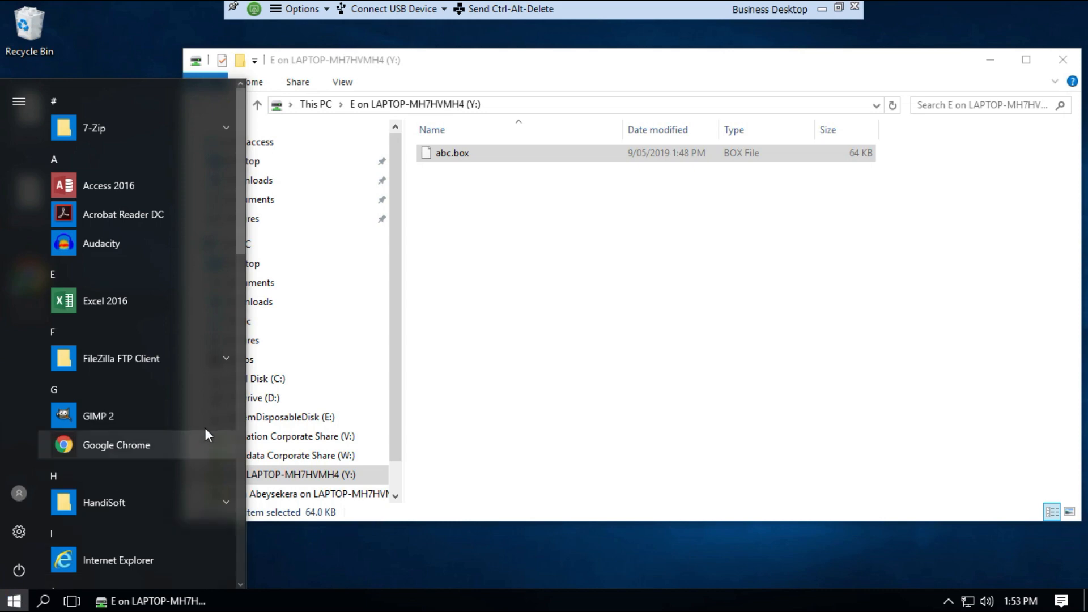
scroll(239, 445, down, 10)
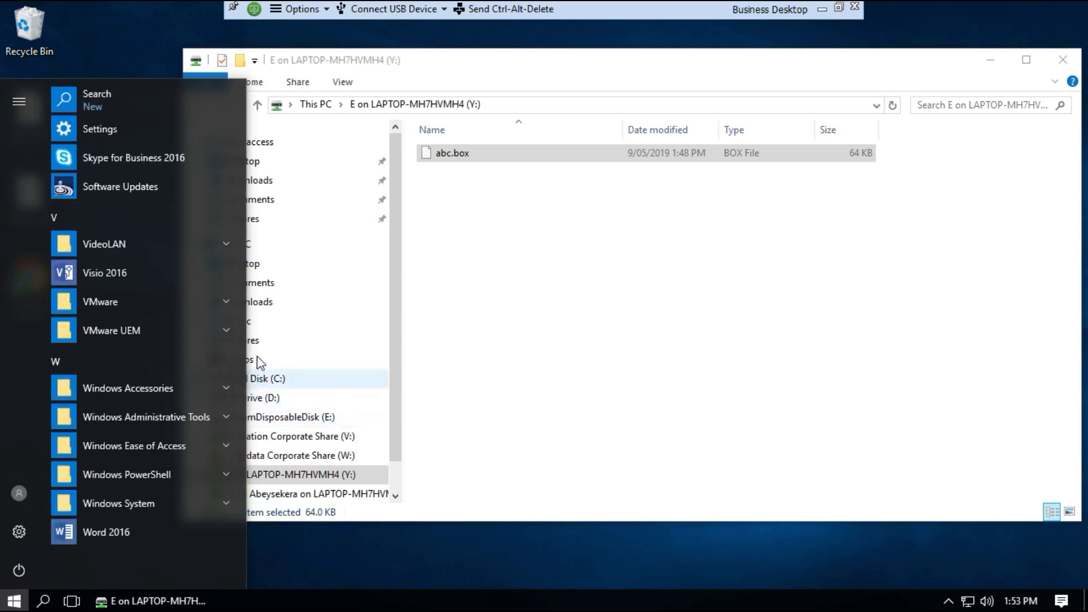
click(239, 136)
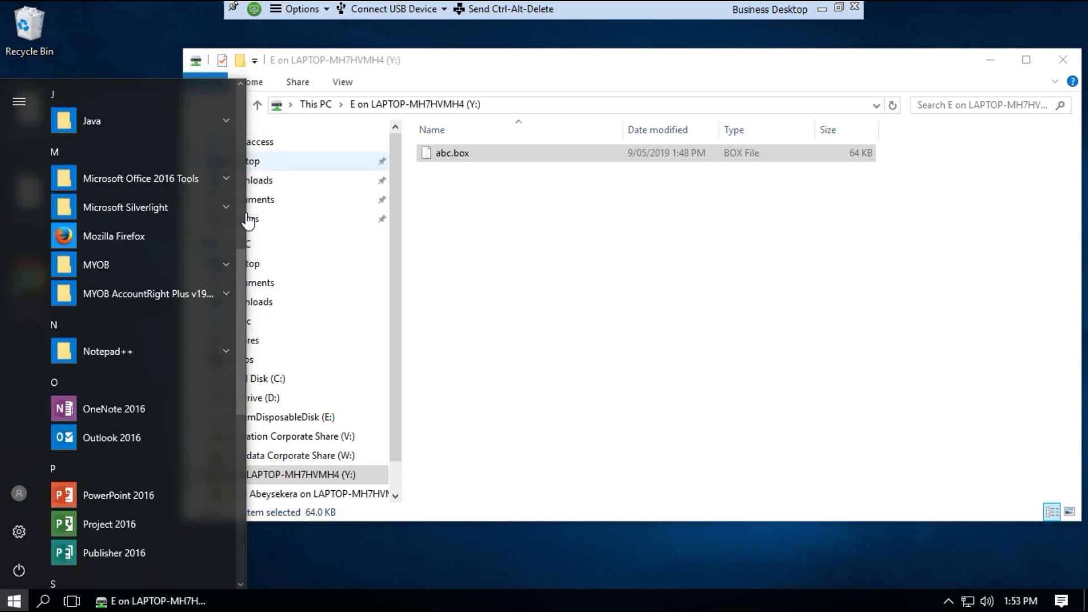
click(226, 293)
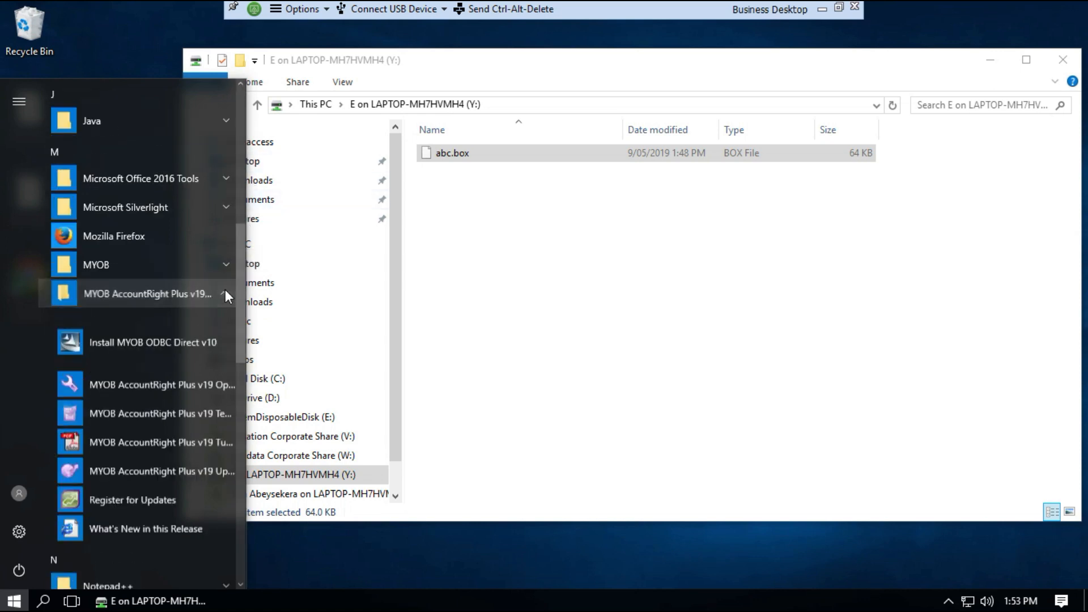
click(164, 322)
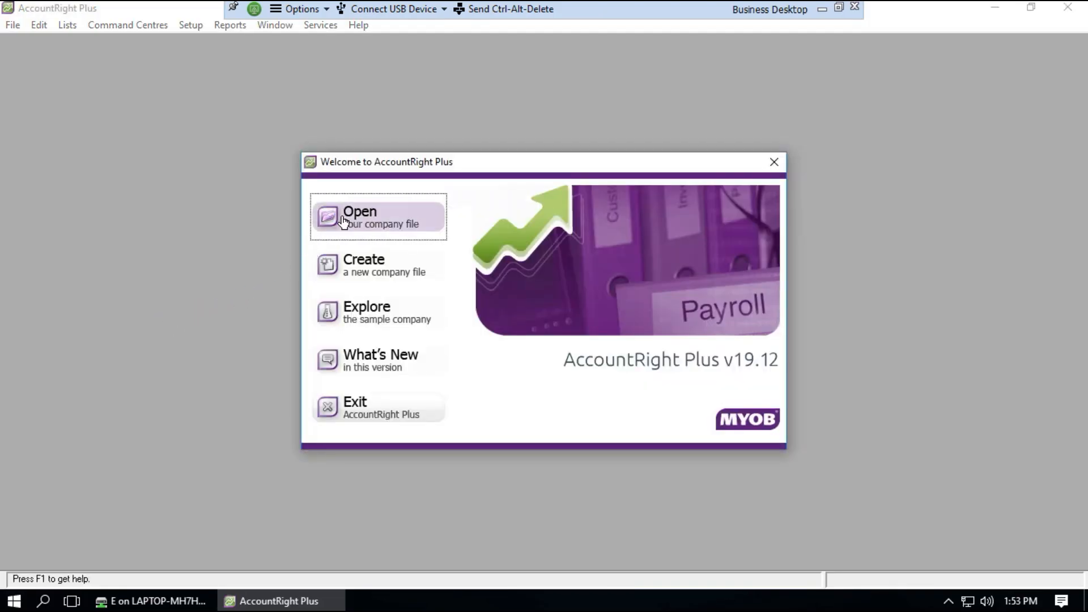
Open Desktop's abc.myo, sign on, and decline data verification to reach the Command Centre
click(344, 221)
drag(310, 220, 321, 320)
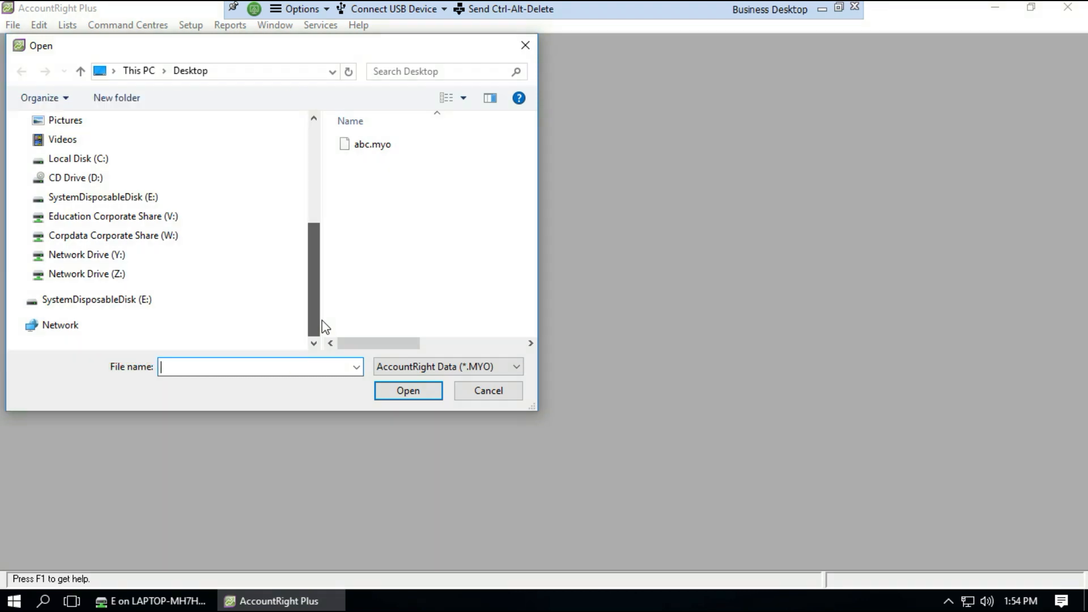
drag(316, 319, 309, 211)
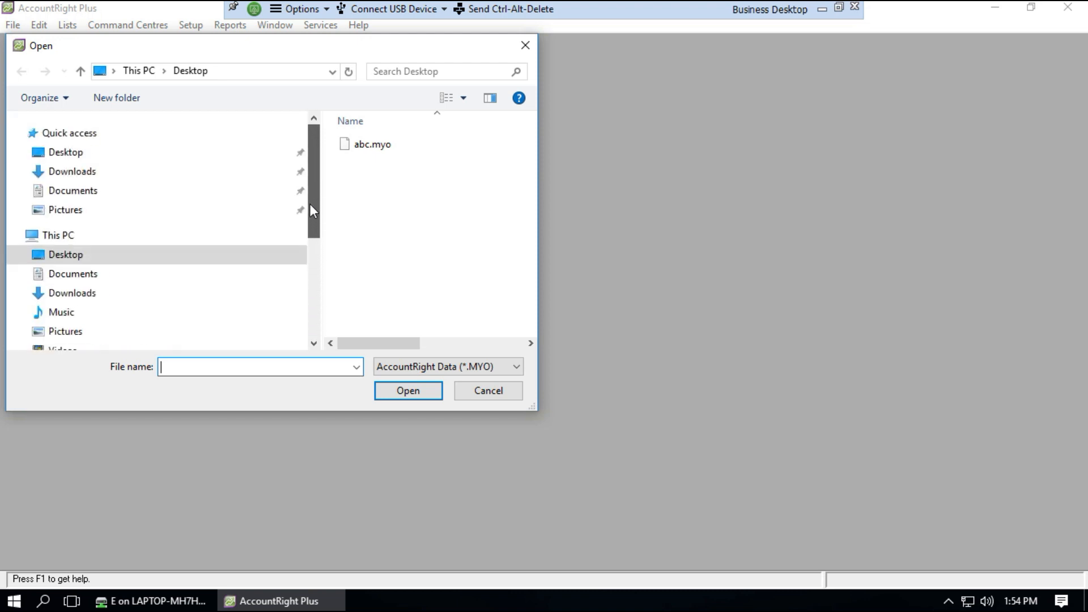
click(96, 159)
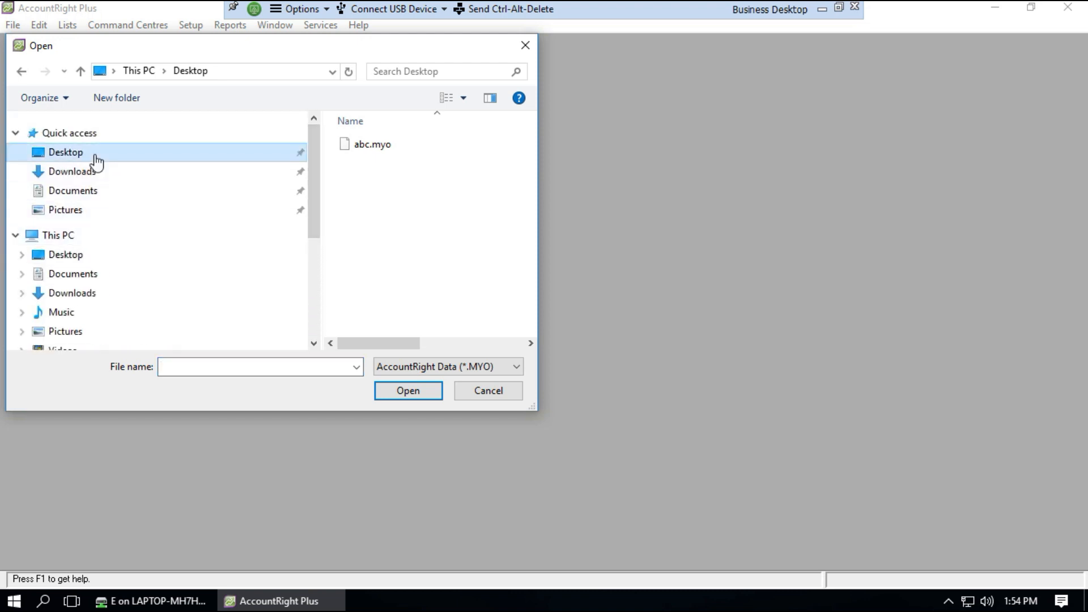
click(350, 146)
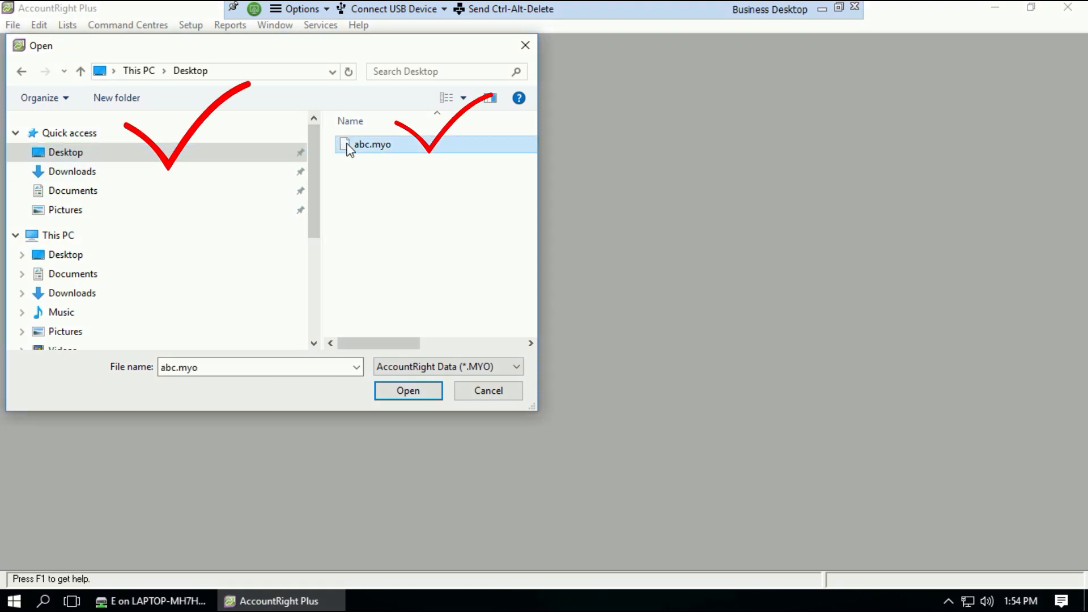
click(408, 391)
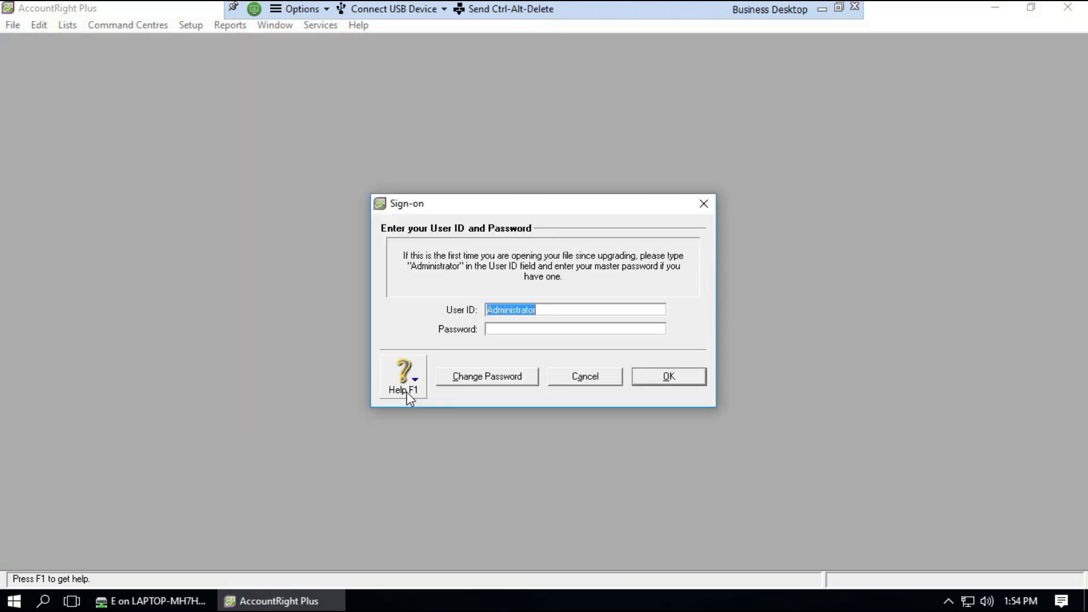
click(667, 378)
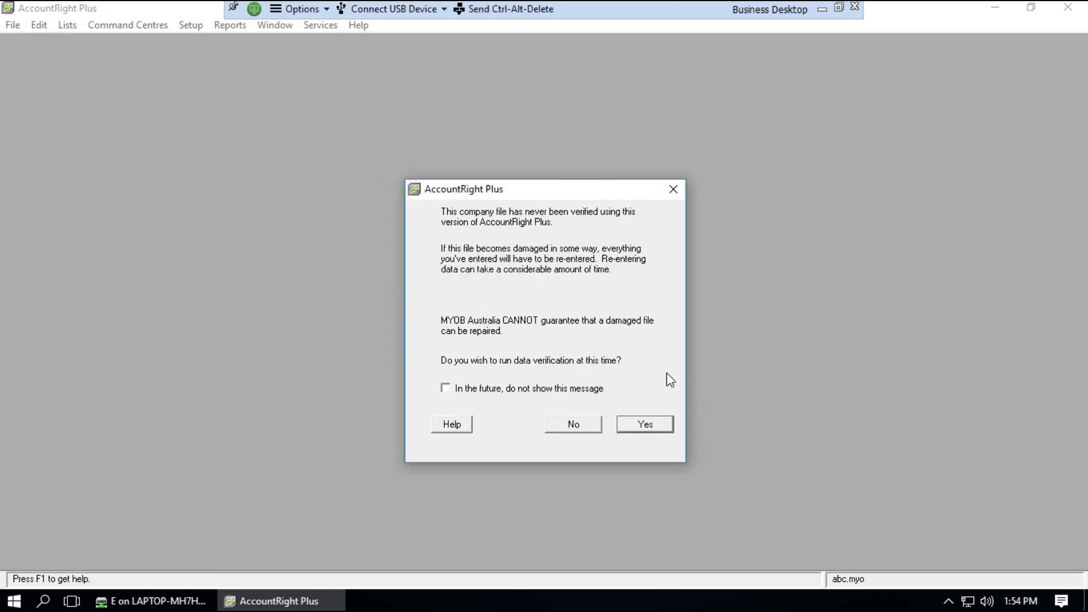
click(573, 425)
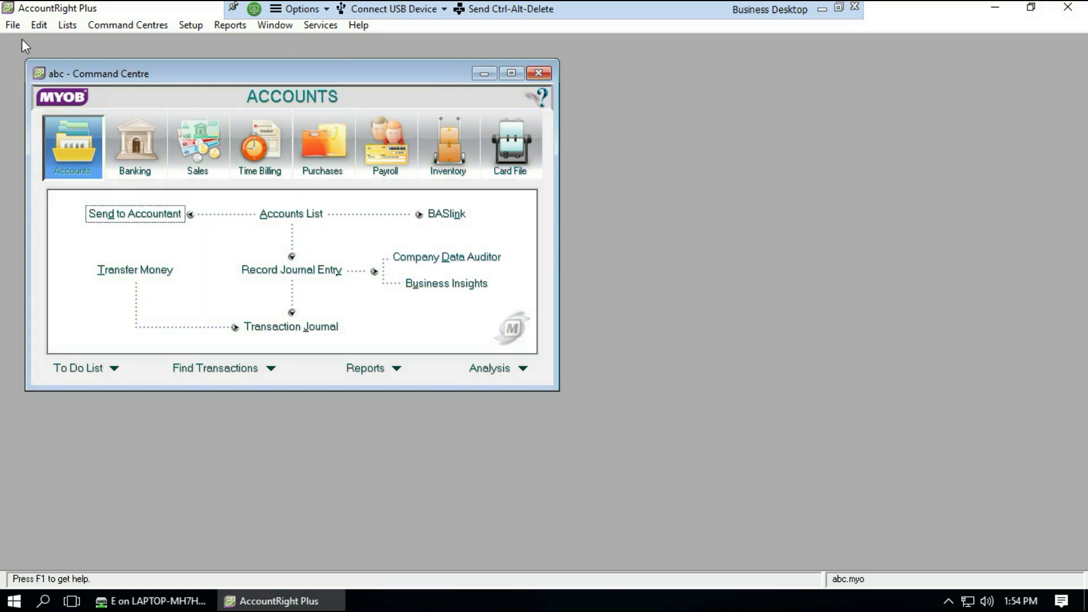
Exit AccountRight Plus via File > Exit, declining the backup
click(10, 28)
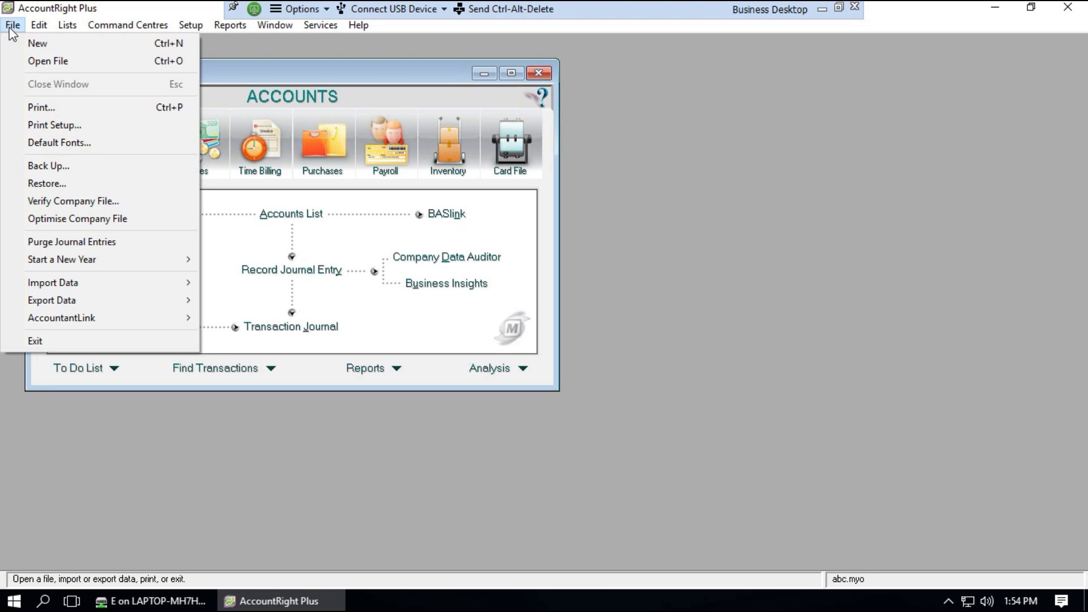
click(39, 341)
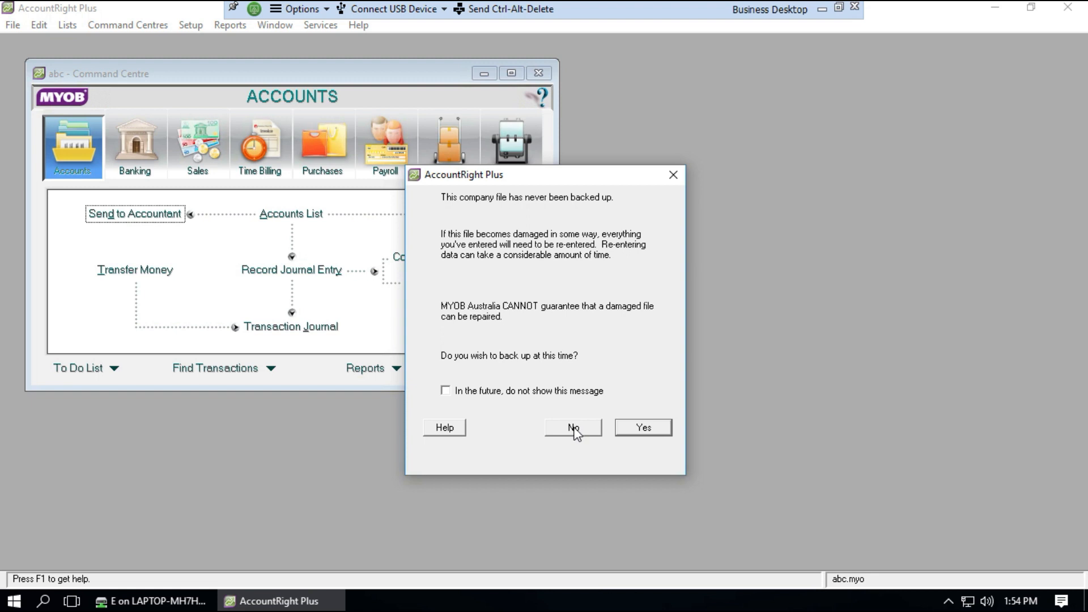
click(574, 428)
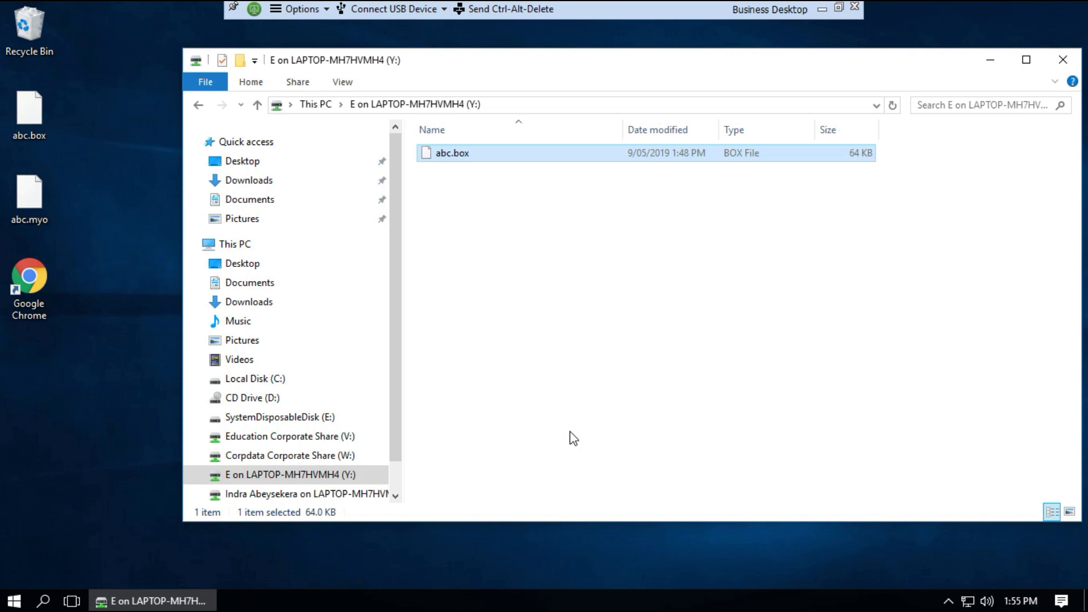
Switch between Desktop and the Y: drive, ending on Desktop listing abc.box and abc.myo
click(254, 166)
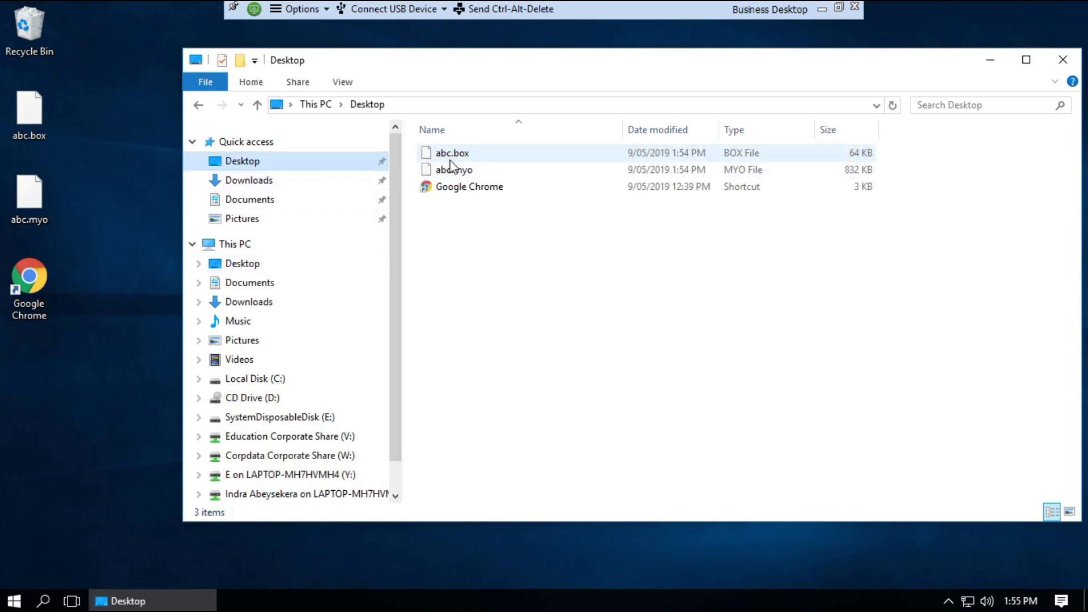
click(288, 481)
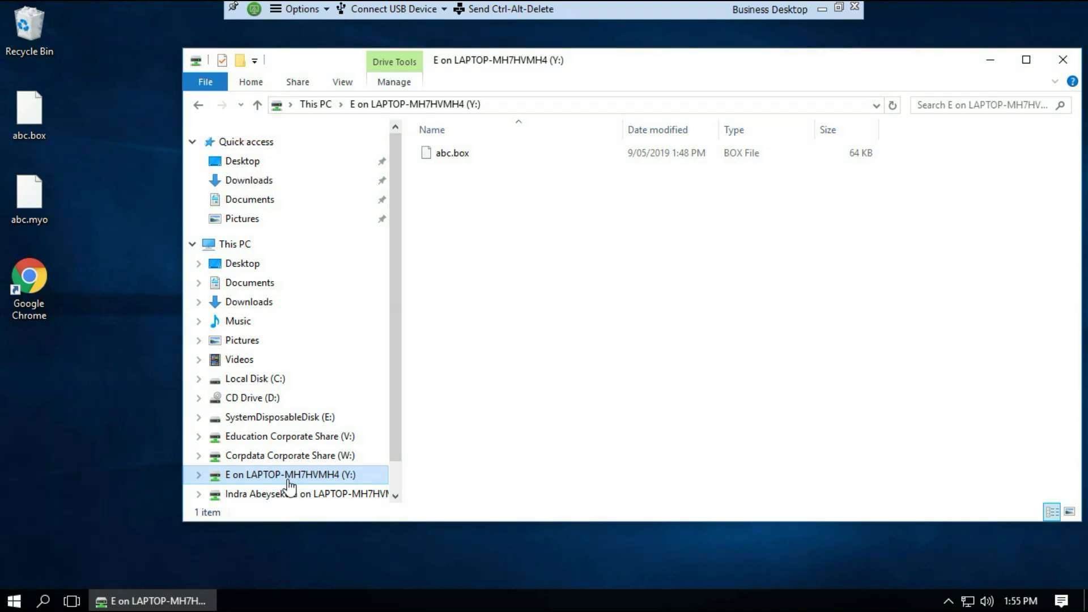
click(242, 164)
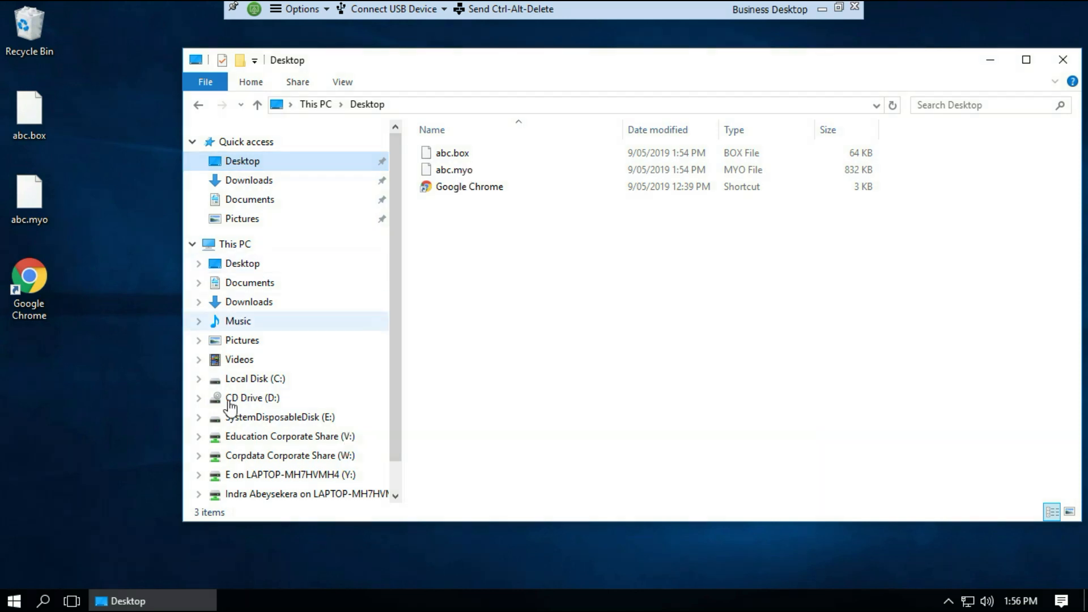
On the Y: drive, rename abc.box to abc1.box
click(274, 479)
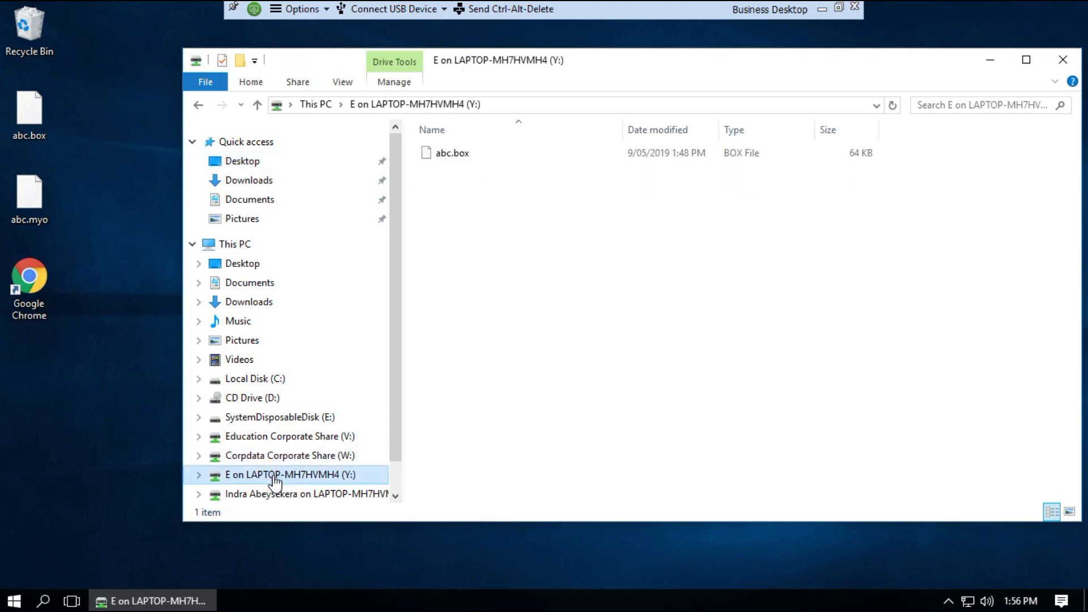
click(448, 156)
click(448, 154)
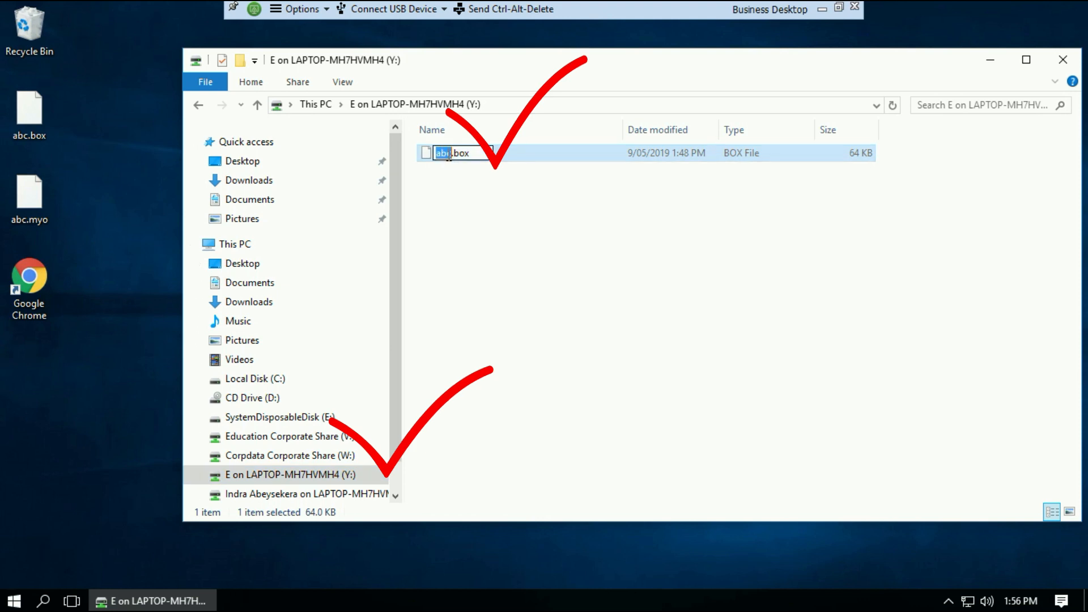
click(450, 153)
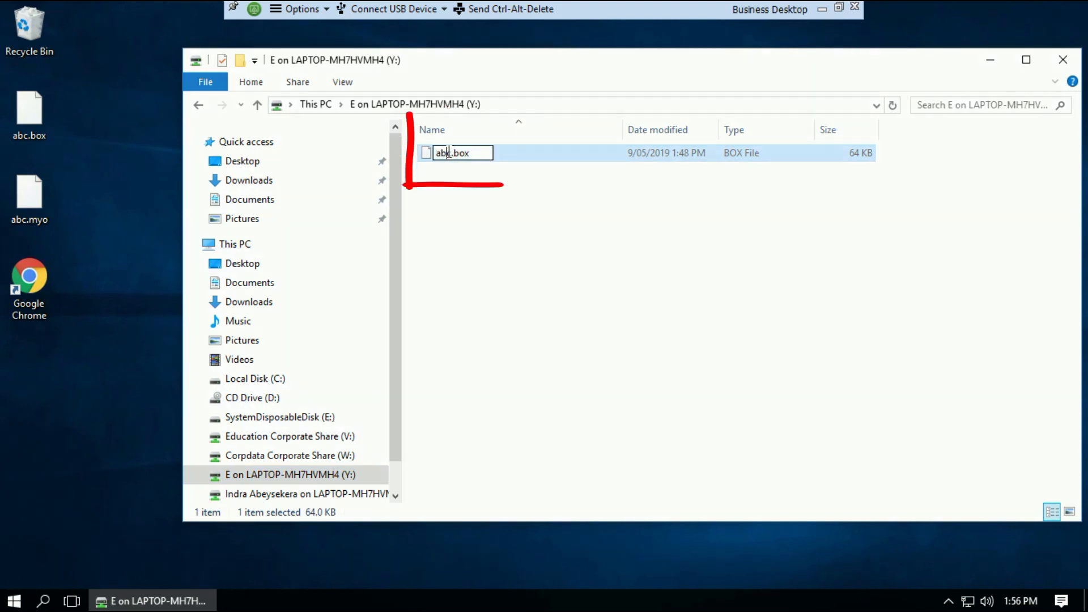
text(1)
click(448, 186)
Copy abc1.box and paste it onto the desktop
click(442, 156)
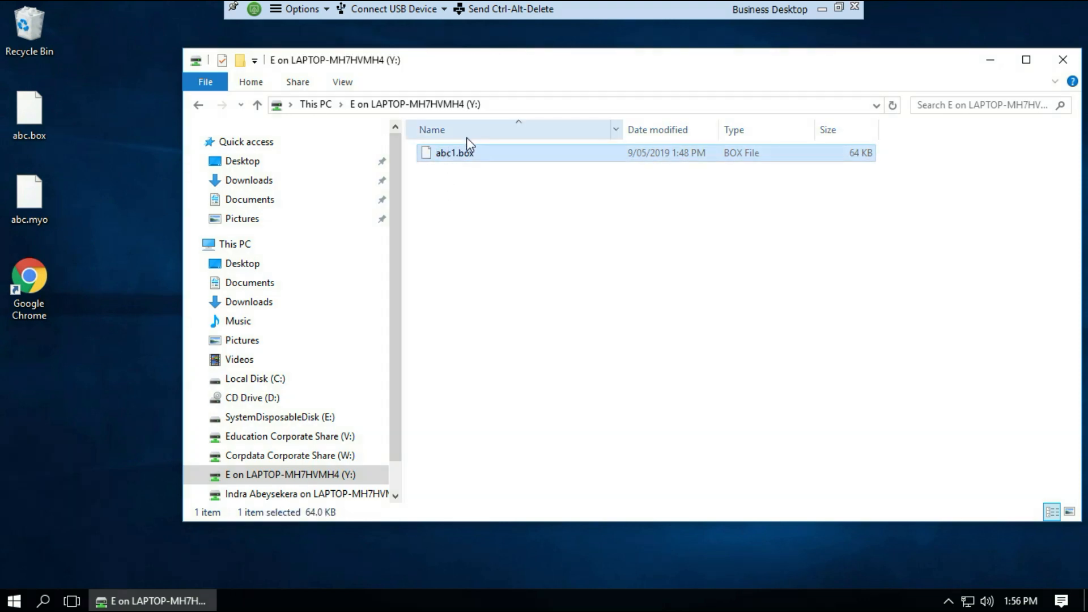
right_click(470, 157)
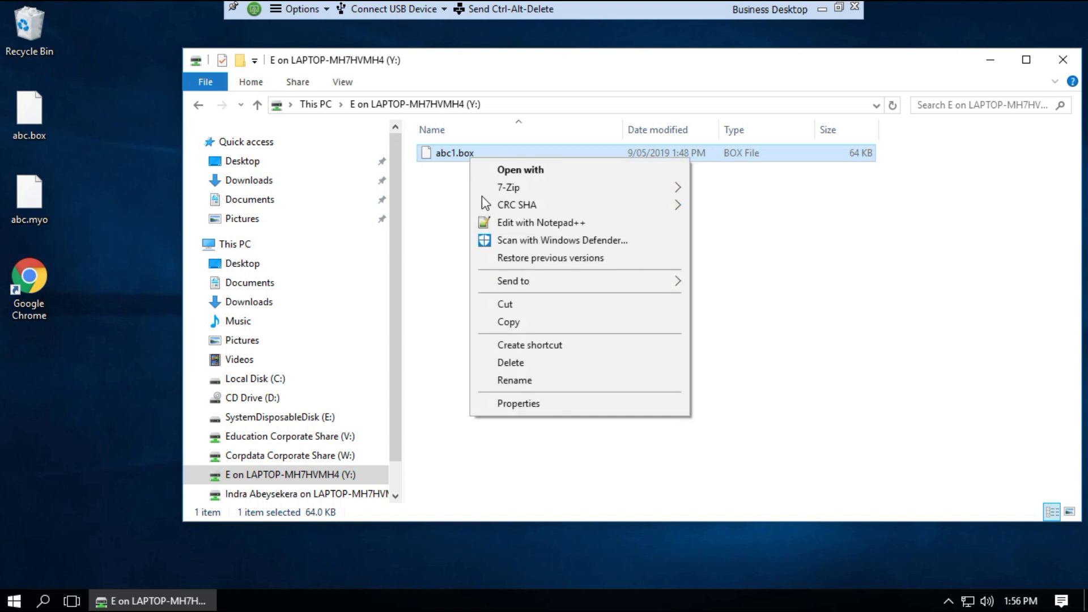
click(506, 323)
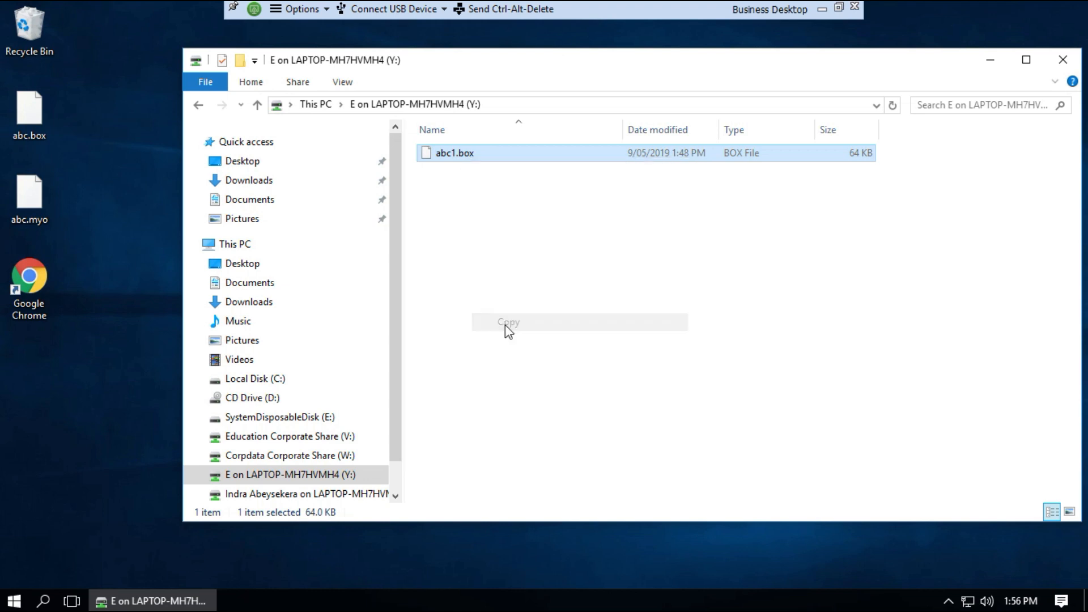
click(115, 205)
right_click(116, 205)
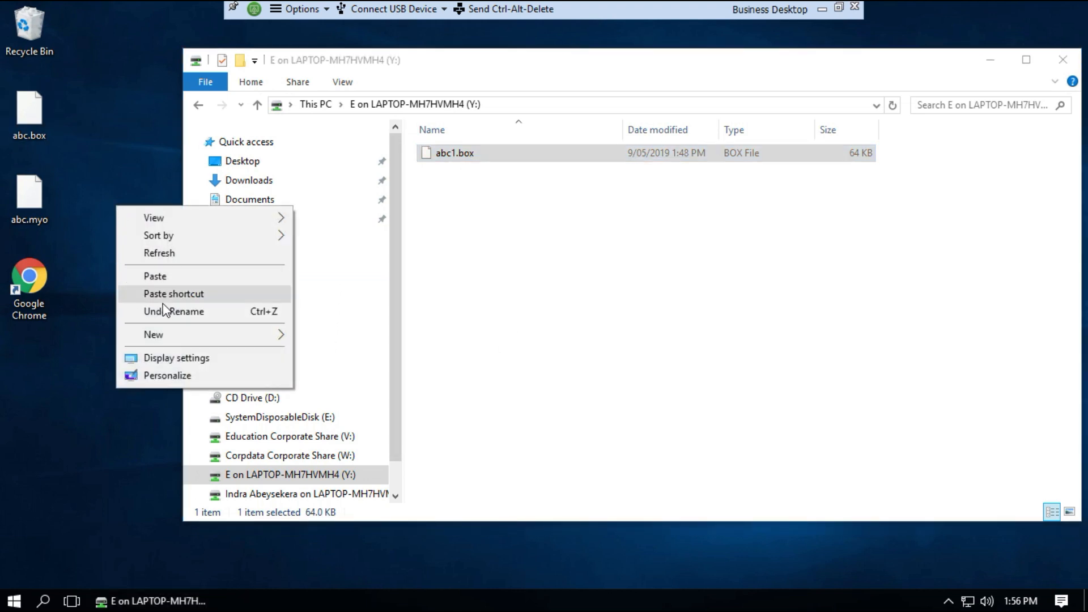
click(164, 278)
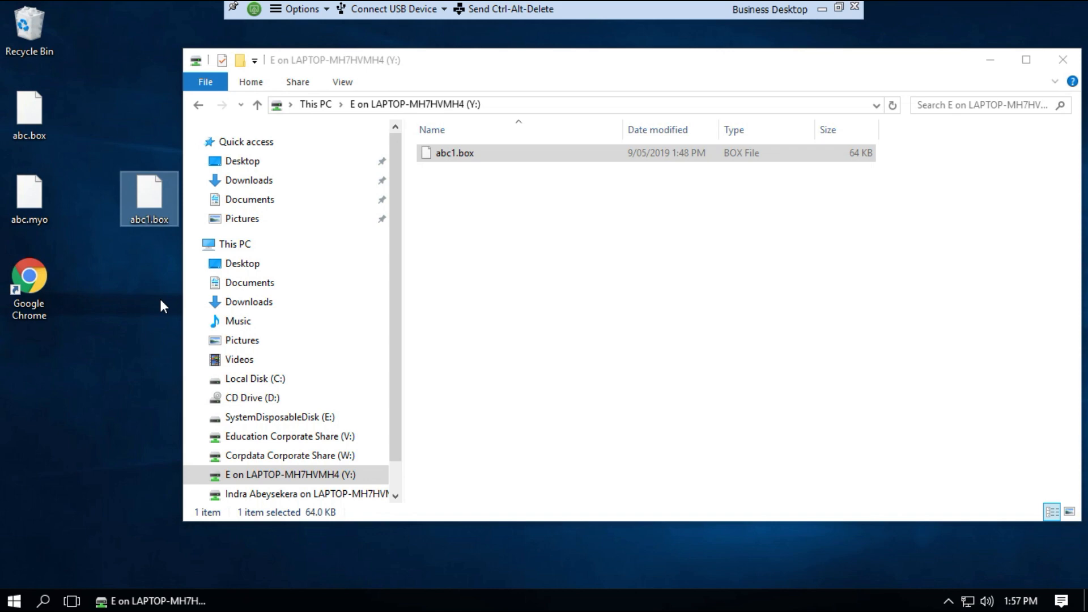
Close the Y: drive window and confirm disconnecting from the Business Desktop
click(1063, 60)
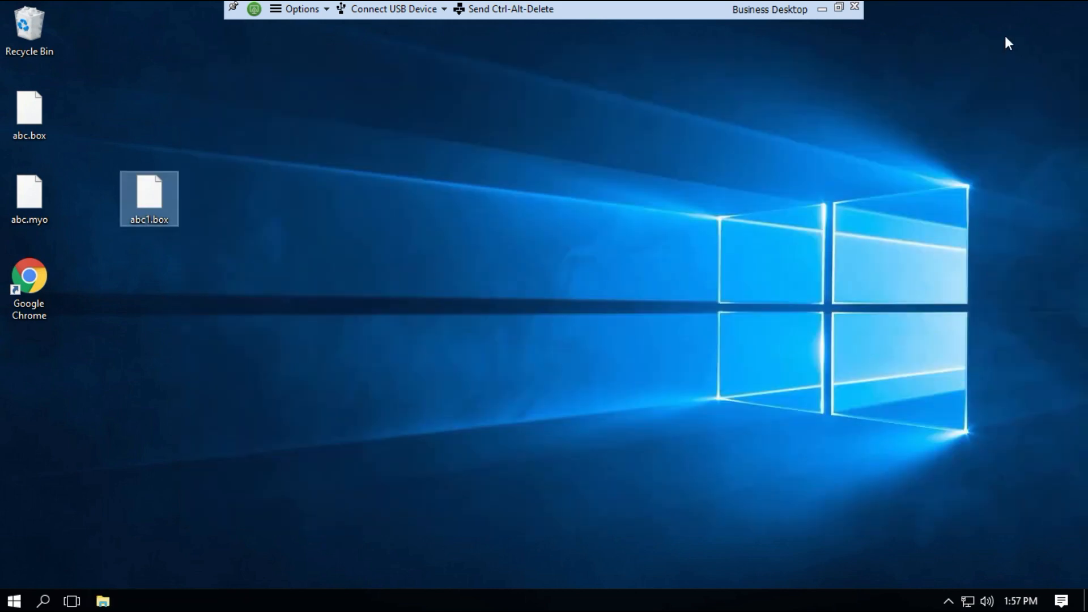
click(855, 8)
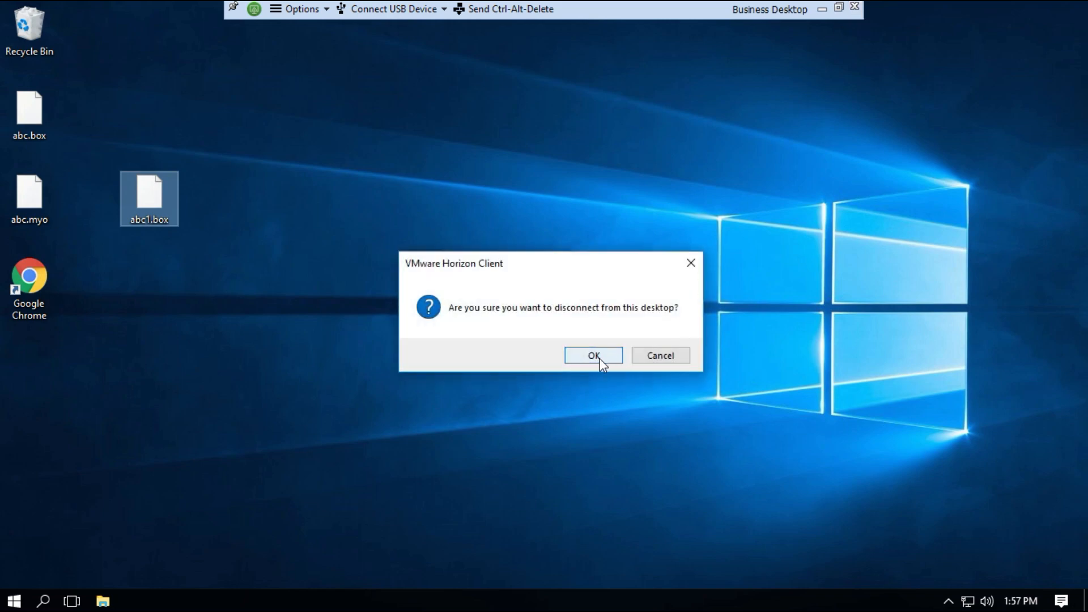
click(600, 362)
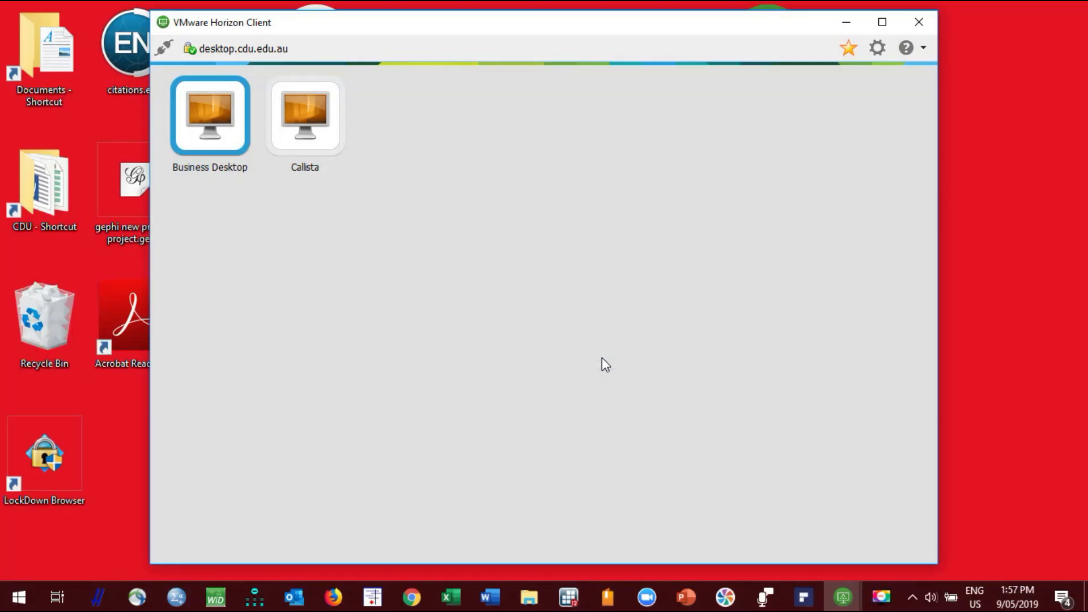
Close the Horizon Client window and stop the Movavi screen recording
click(920, 25)
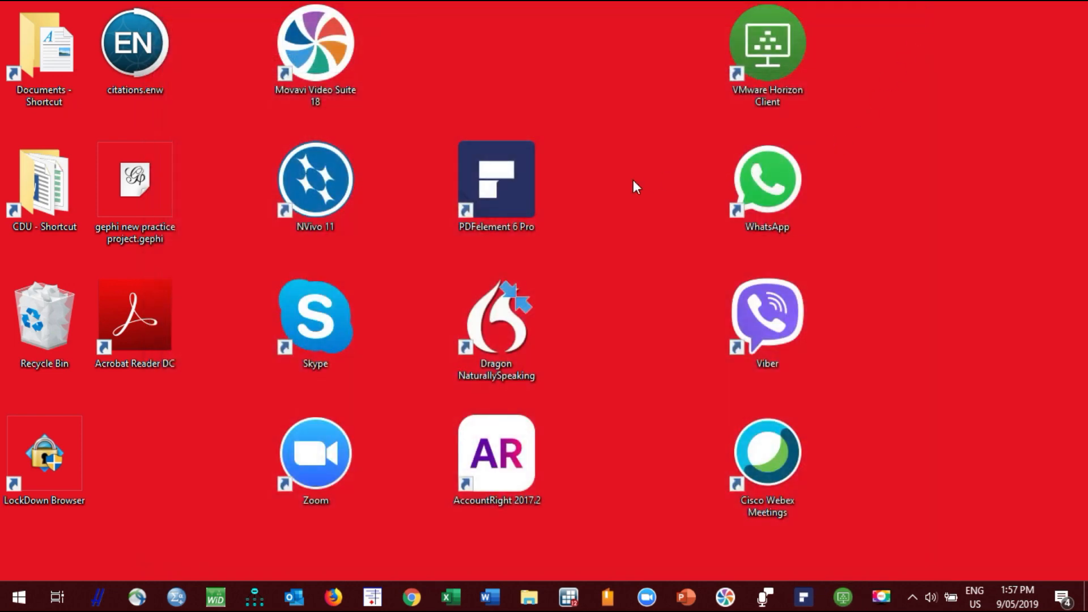
click(881, 596)
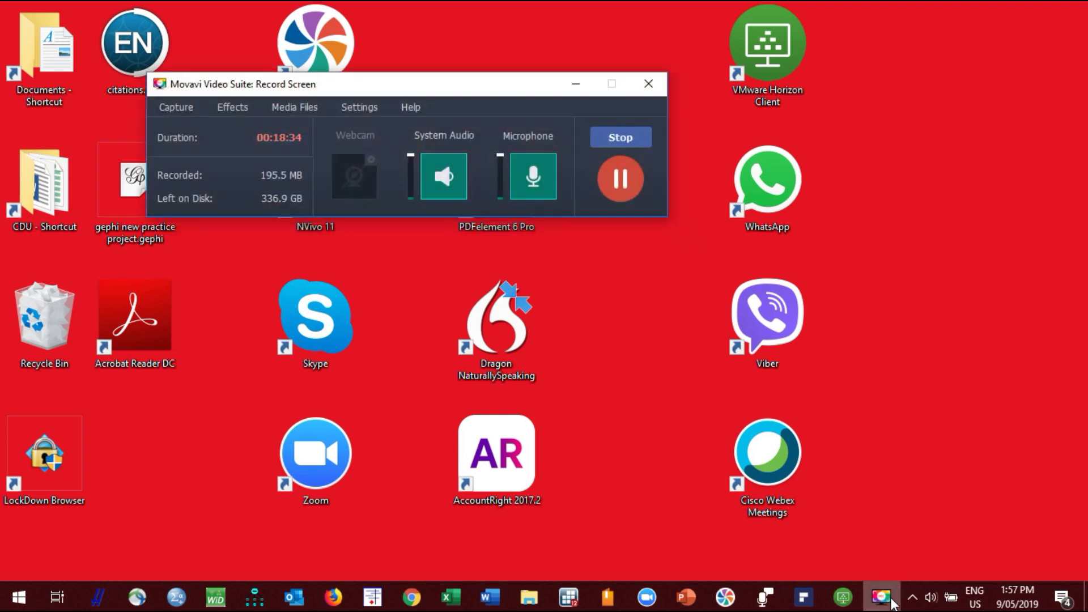
click(631, 139)
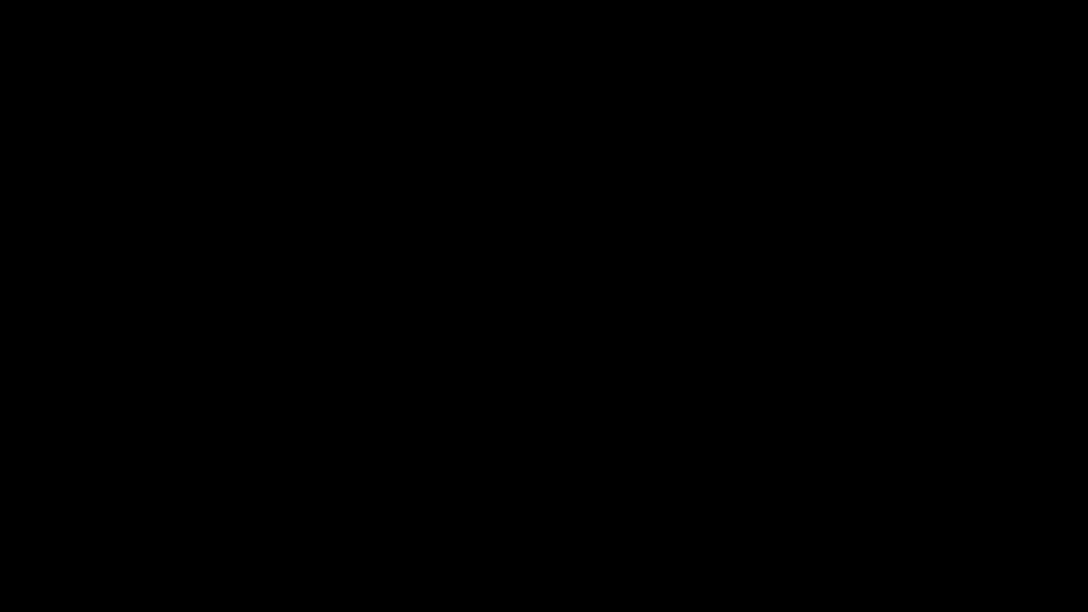